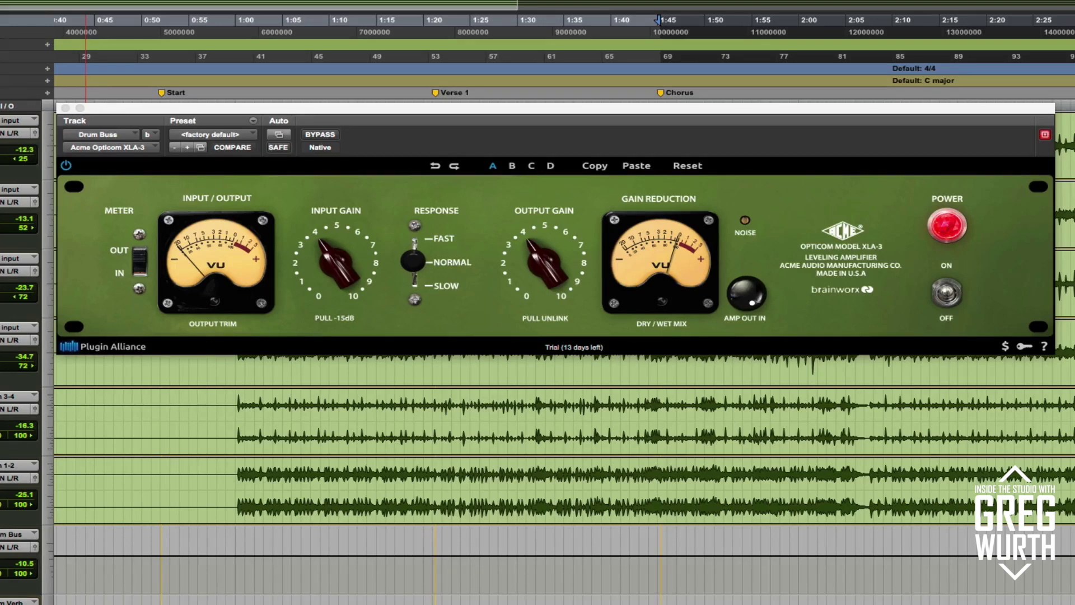
- Play the song and set the Drum Buss XLA-3 to input gain 5, slightly lower output, Fast response
click(348, 274)
key(space)
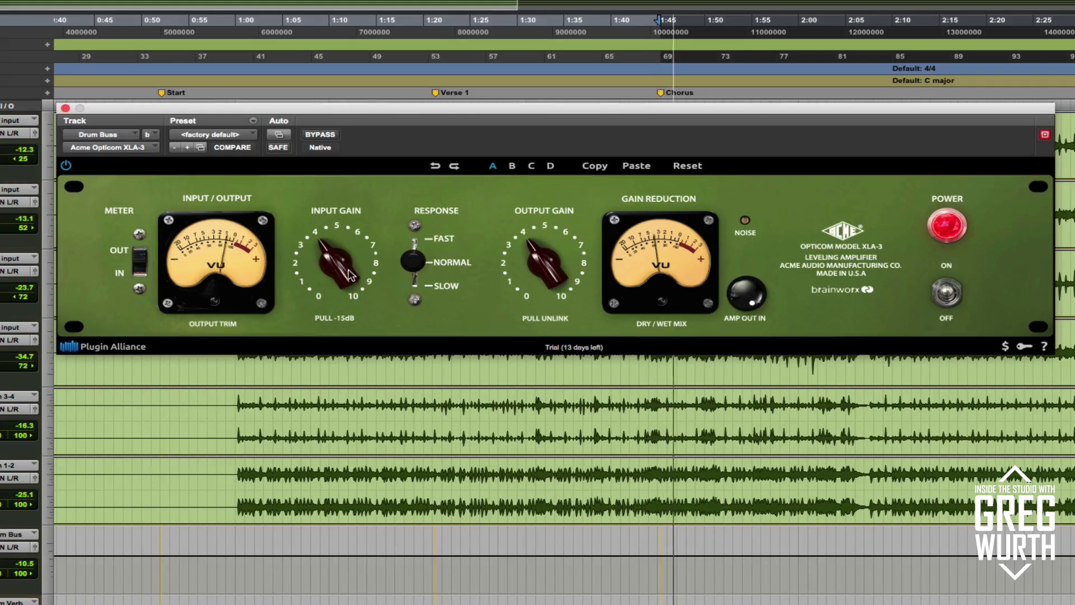
drag(349, 274, 348, 231)
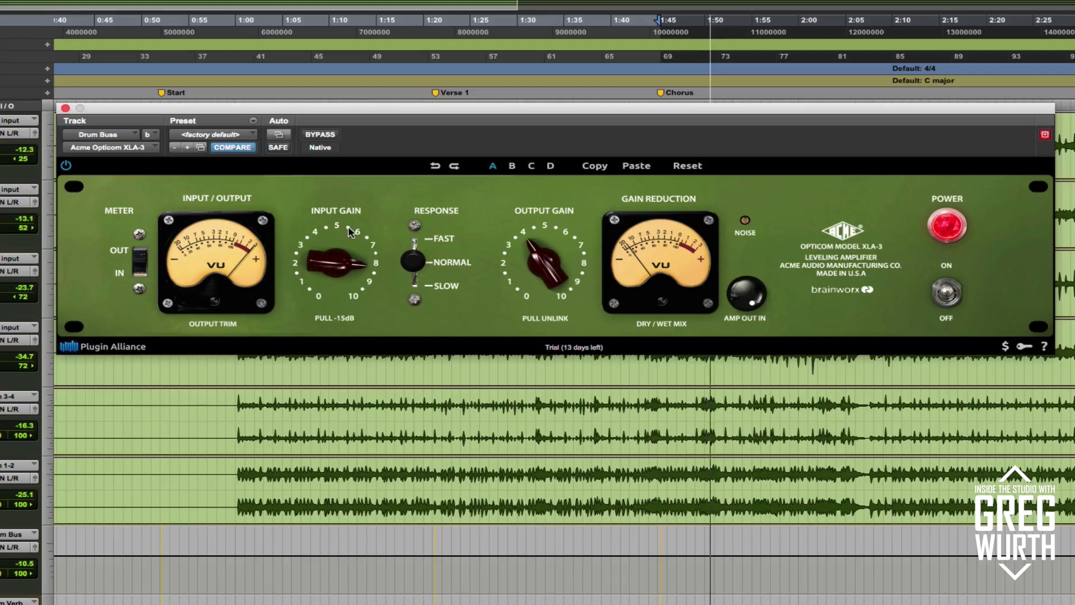
drag(536, 254, 527, 272)
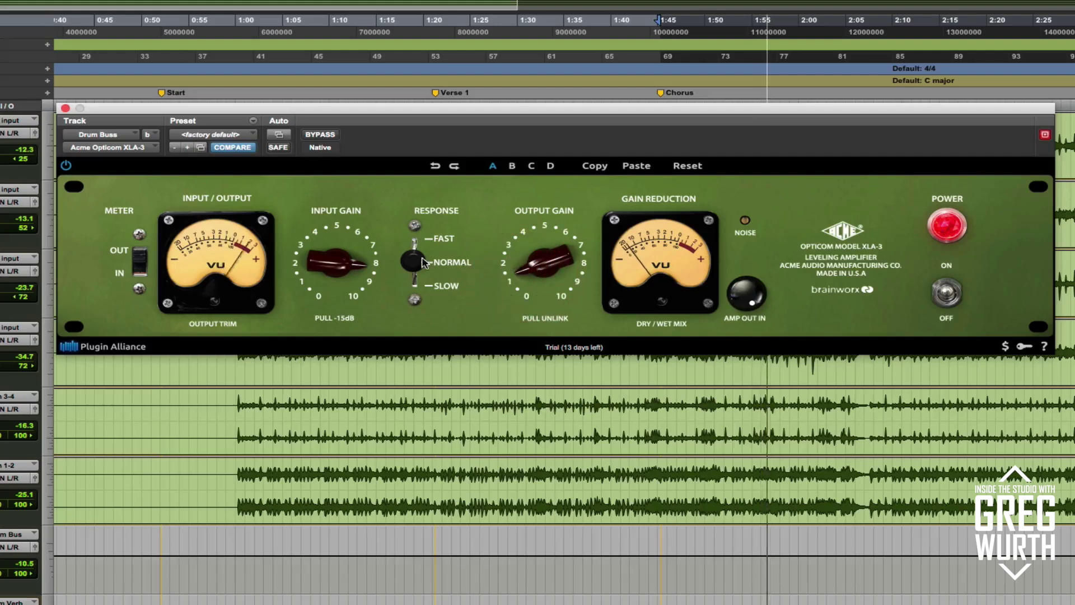
drag(424, 263, 419, 219)
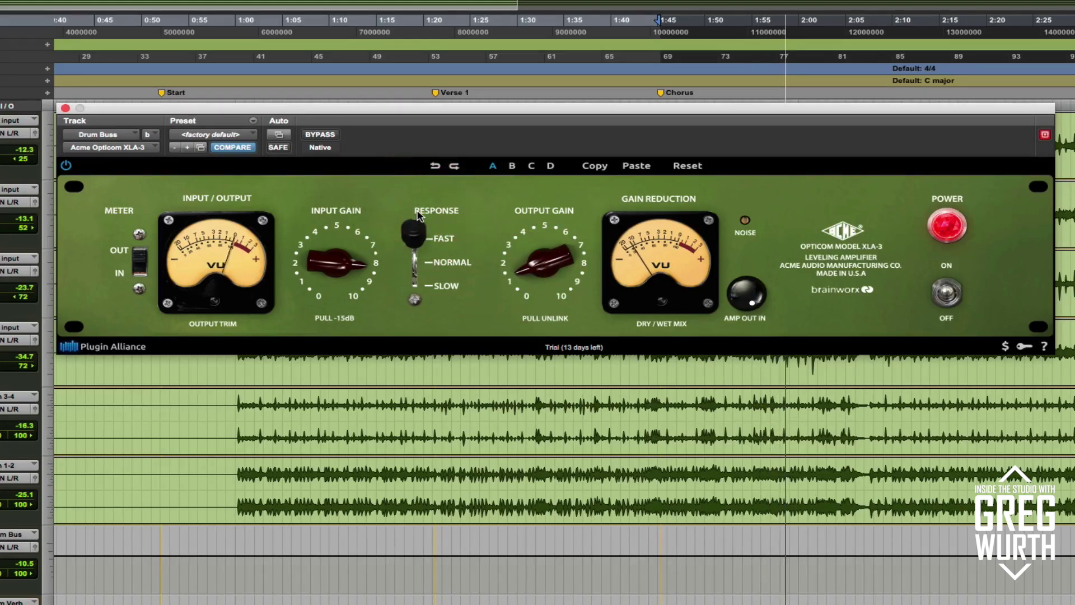
- A/B the Drum Buss compression against bypass twice, leaving it active
click(315, 138)
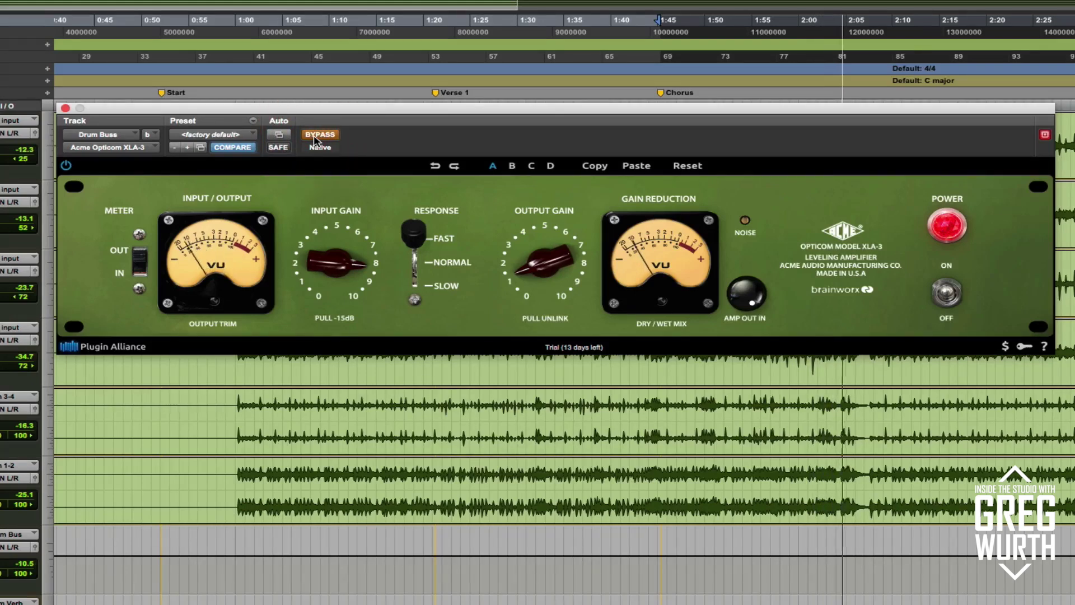
click(315, 138)
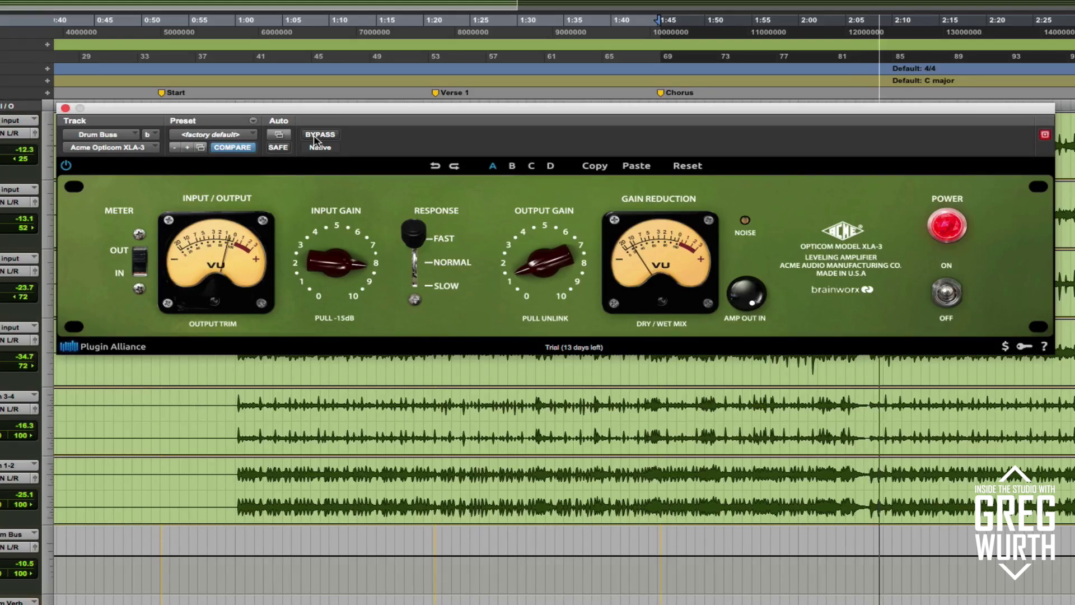
click(315, 139)
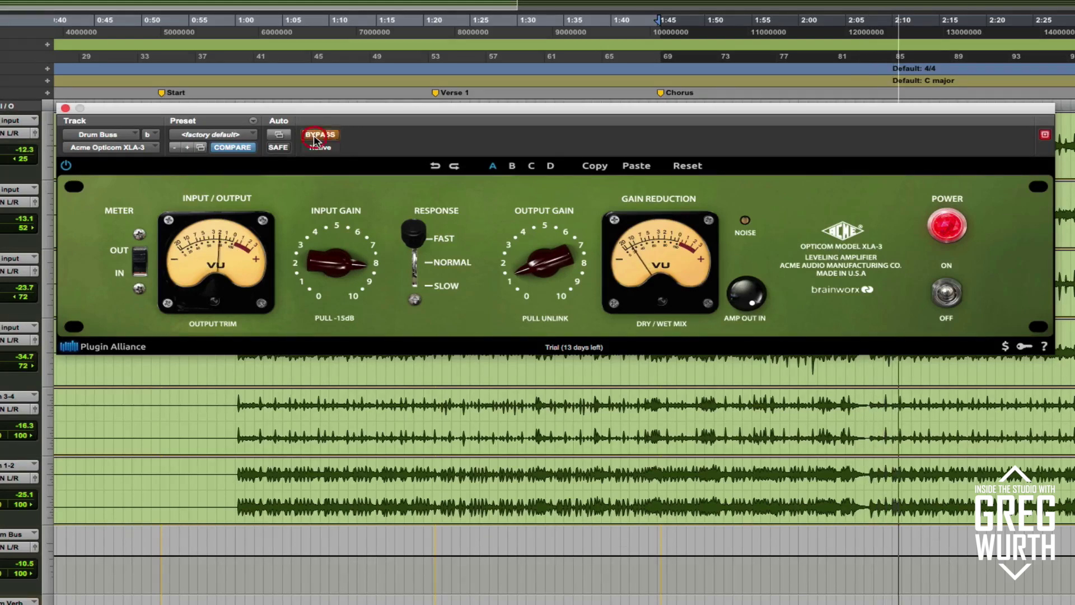
click(313, 137)
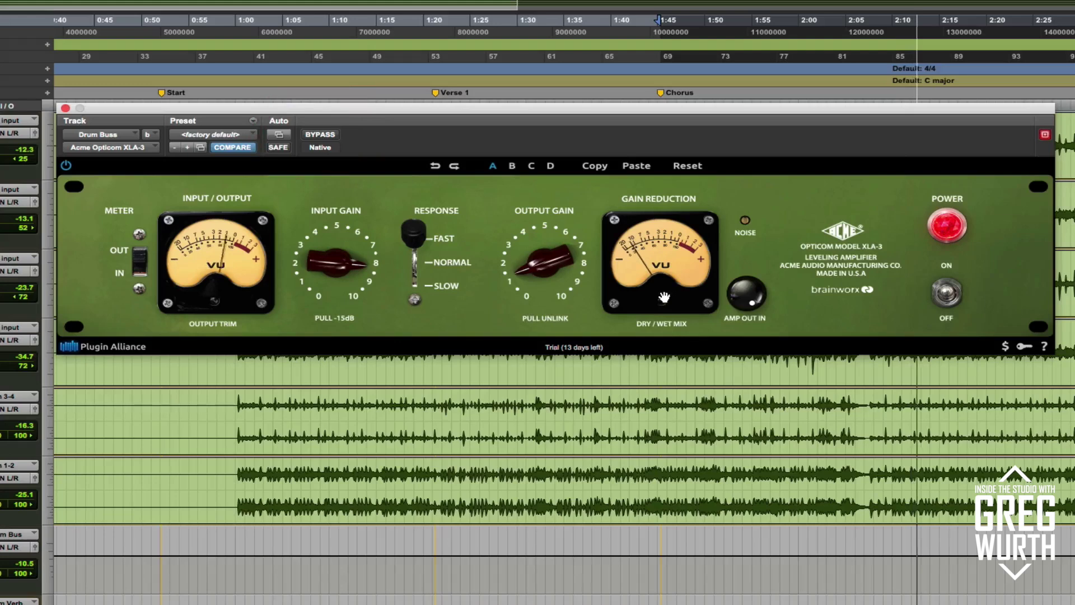
- Set the Drum Buss dry/wet mix to about 89% and recheck it against bypass
drag(662, 301, 660, 314)
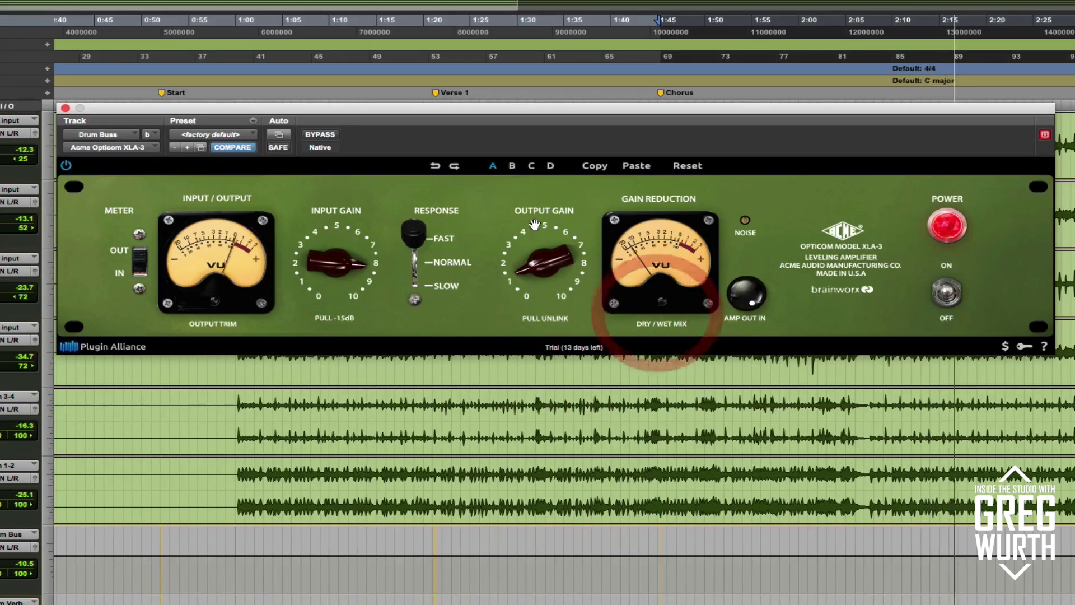
click(332, 136)
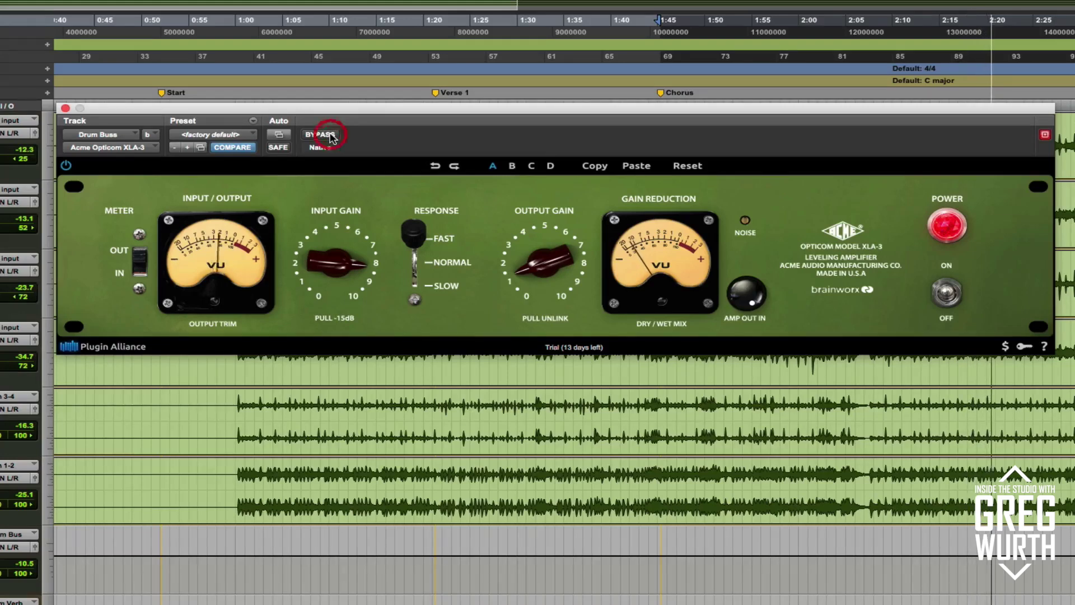
click(332, 136)
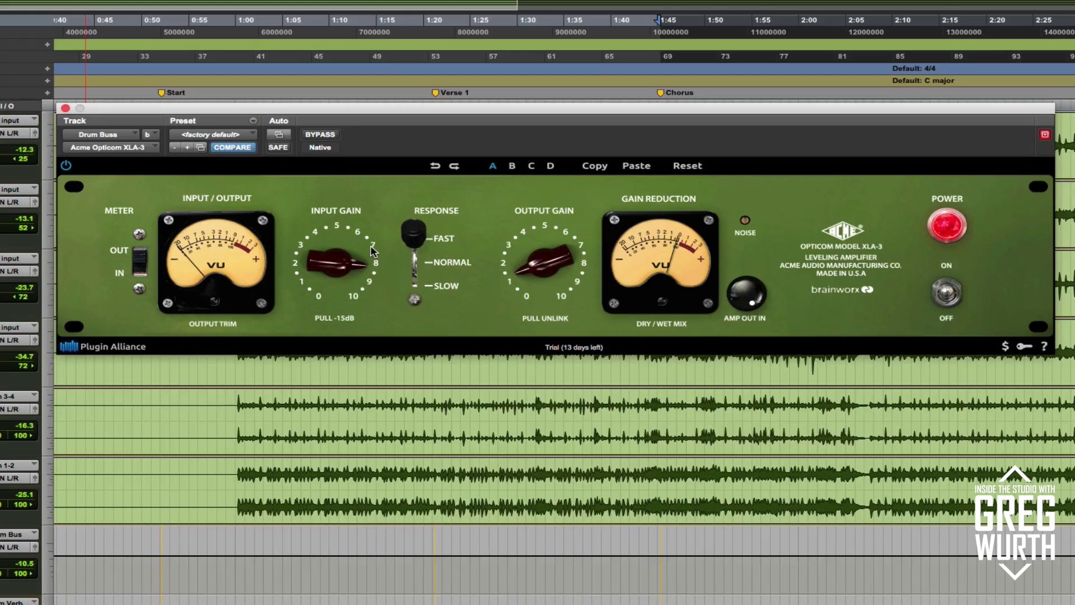
- Close the Drum Buss XLA-3 window and open the XLA-3 insert on the Bass Aux track
click(65, 108)
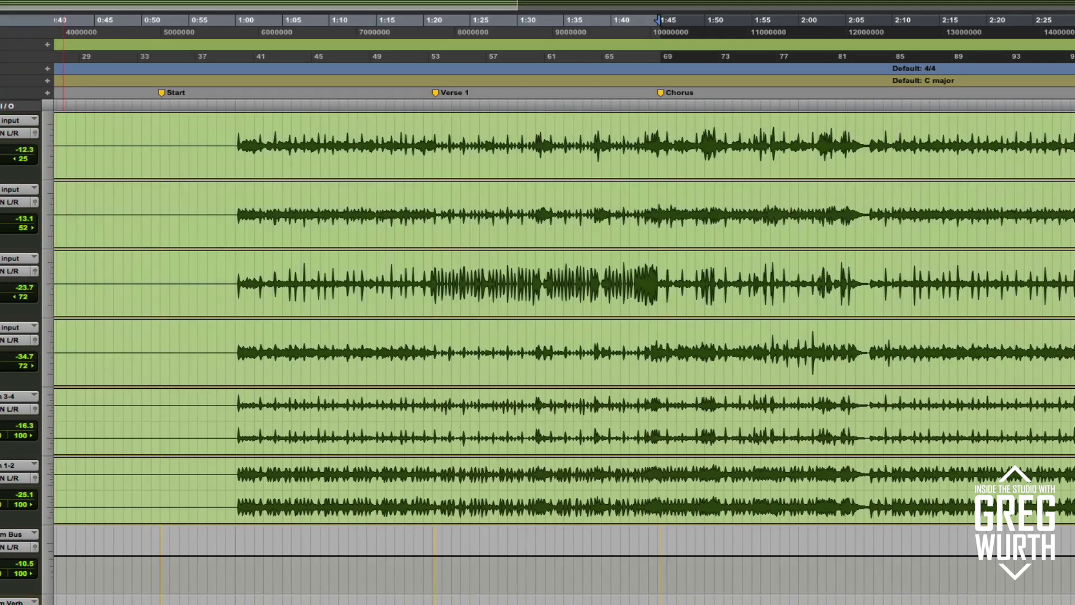
scroll(288, 358, down, 7)
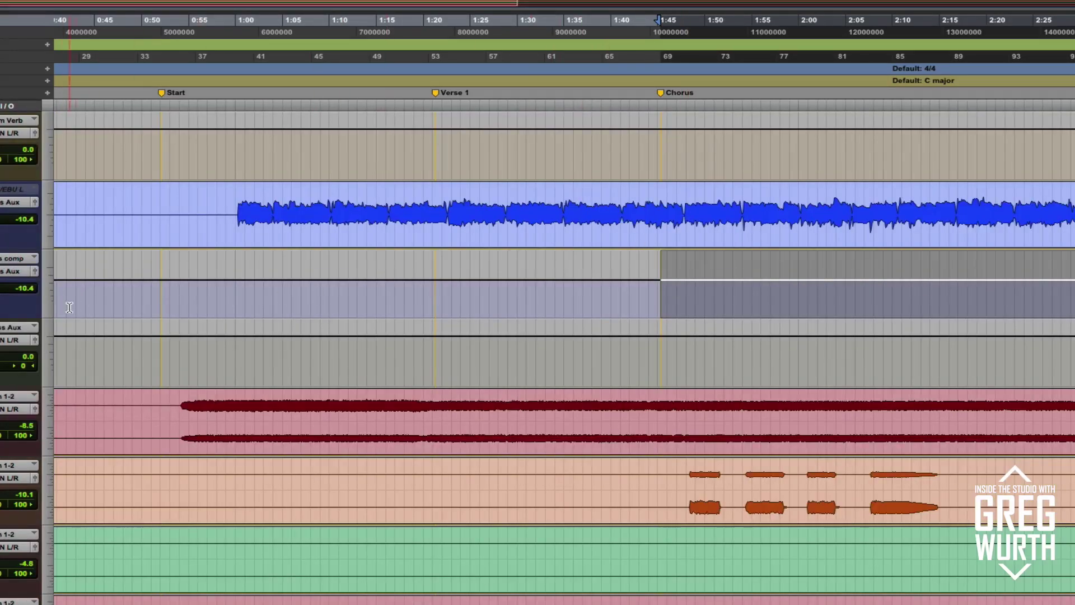
click(3, 189)
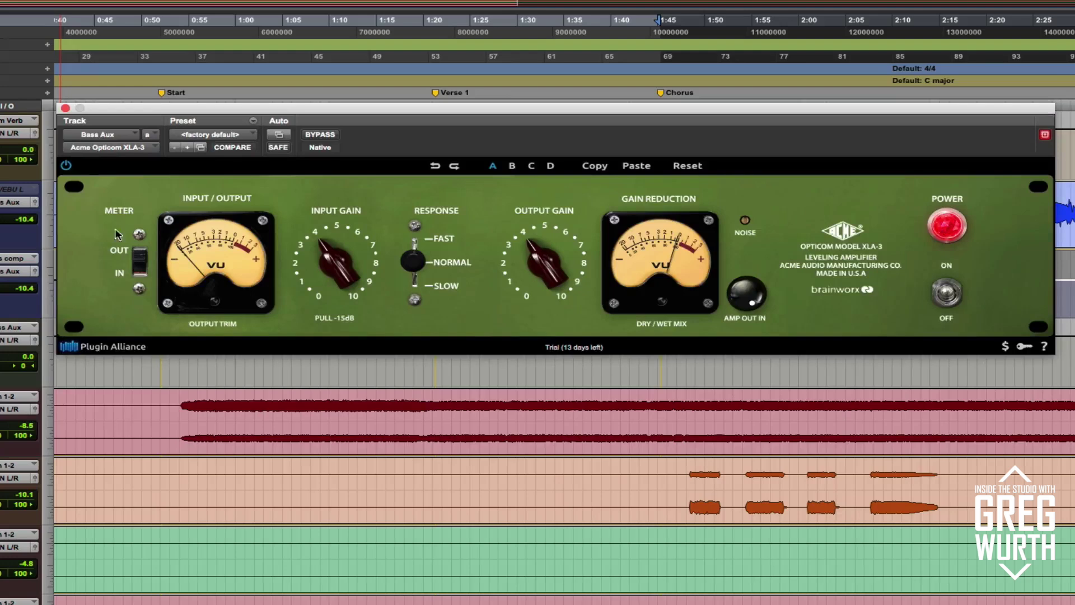
- Raise the Bass Aux input gain toward 6 and lower its output gain to about 2.5
drag(302, 110, 294, 56)
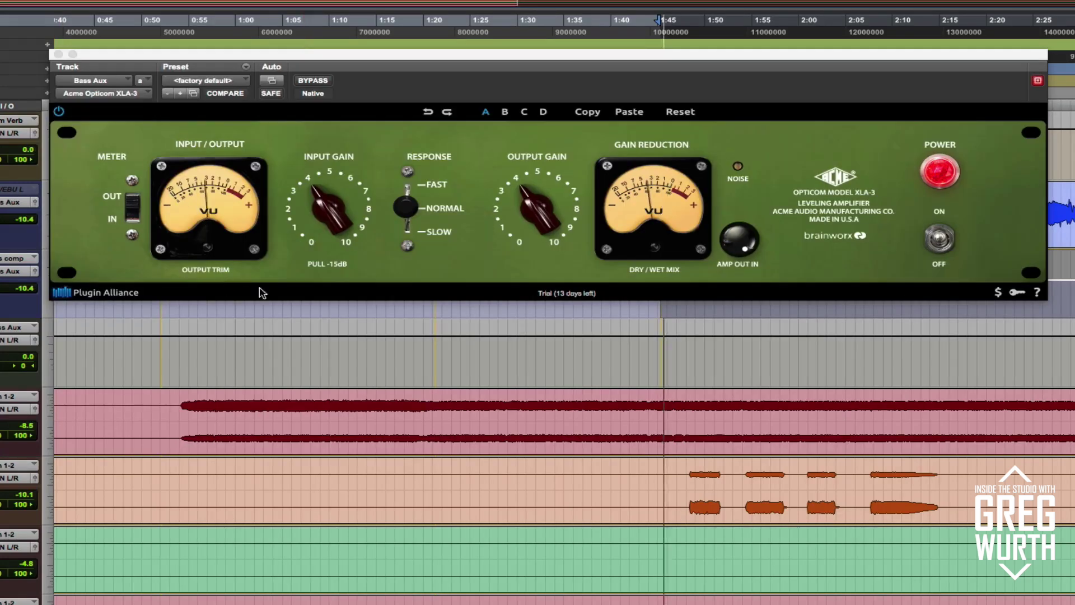
drag(336, 216, 334, 197)
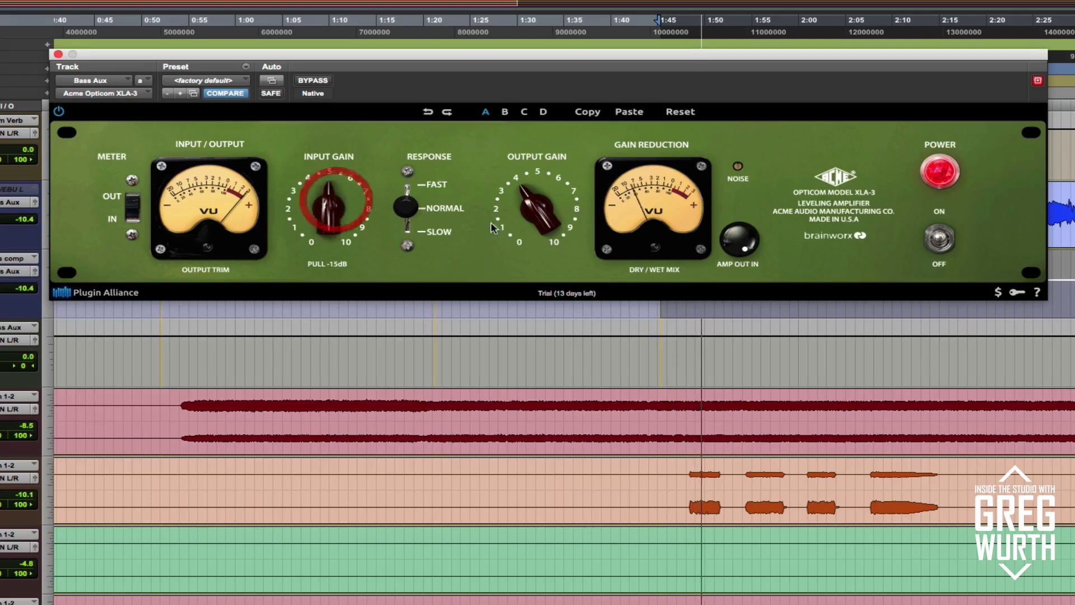
drag(532, 215, 531, 224)
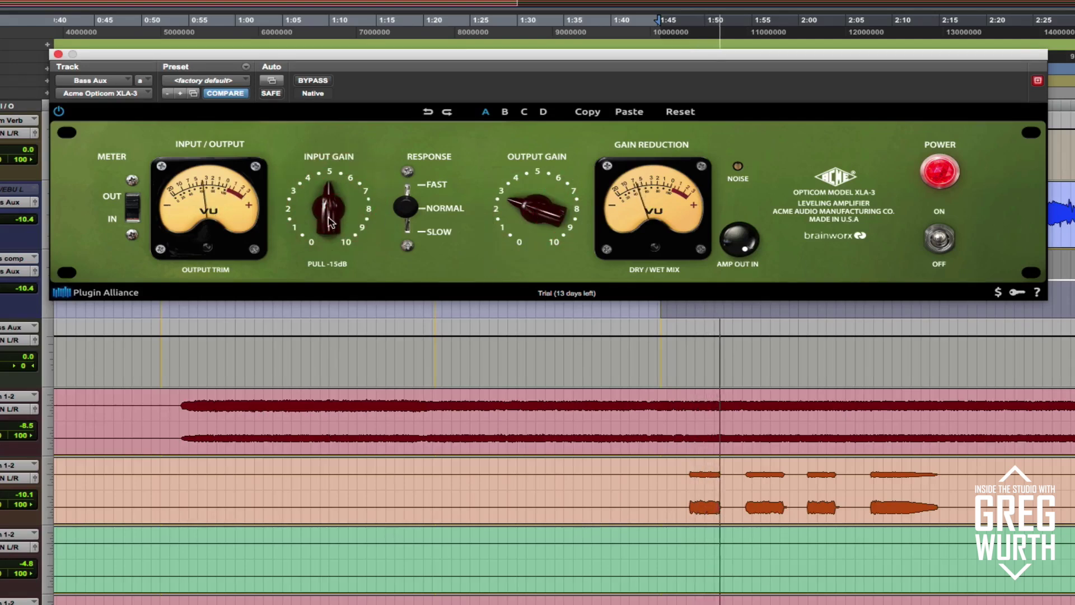
drag(329, 217, 327, 207)
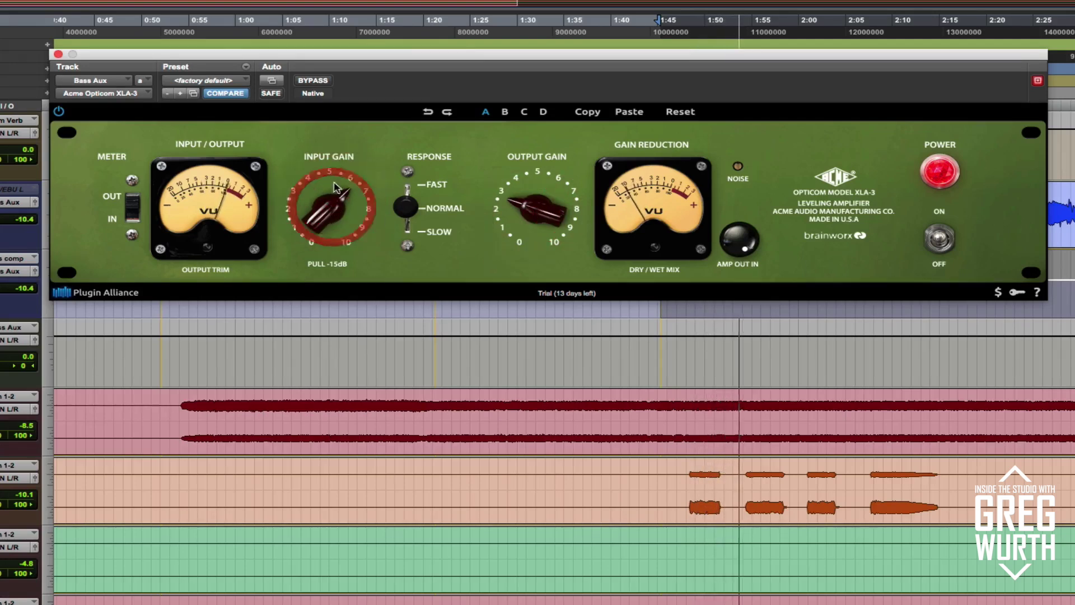
- A/B the bass compression against bypass, trimming output lower and input slightly higher, ending active
click(312, 81)
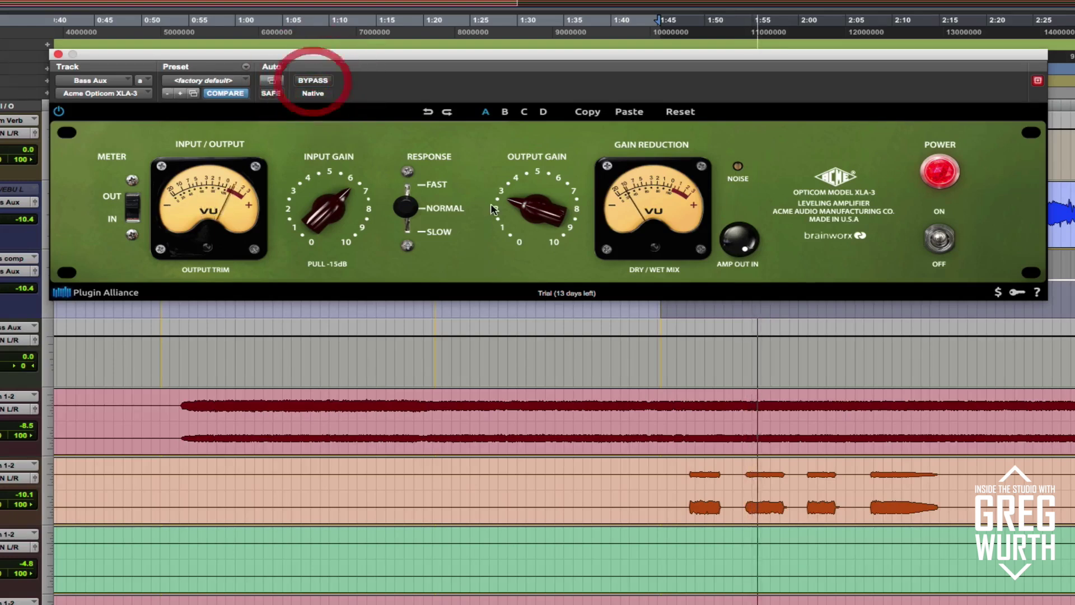
click(313, 82)
drag(524, 207, 524, 216)
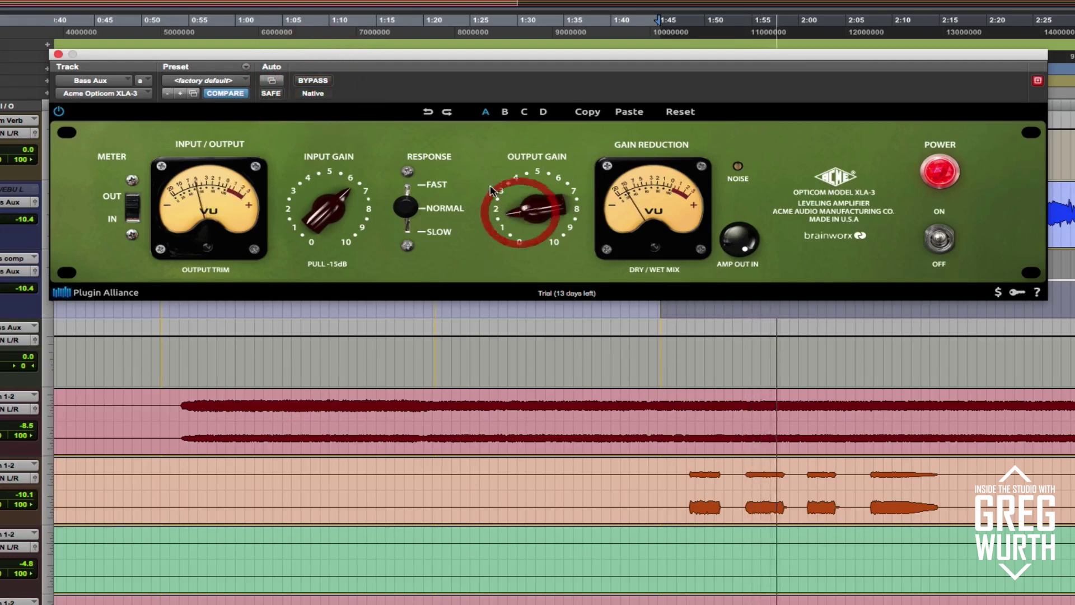
click(318, 81)
click(319, 82)
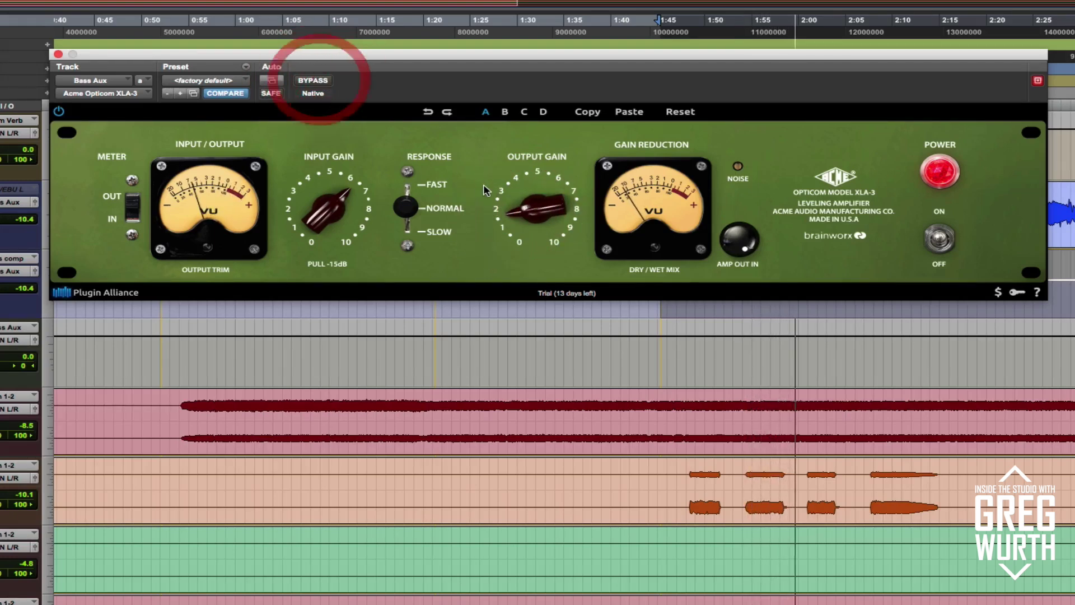
click(313, 81)
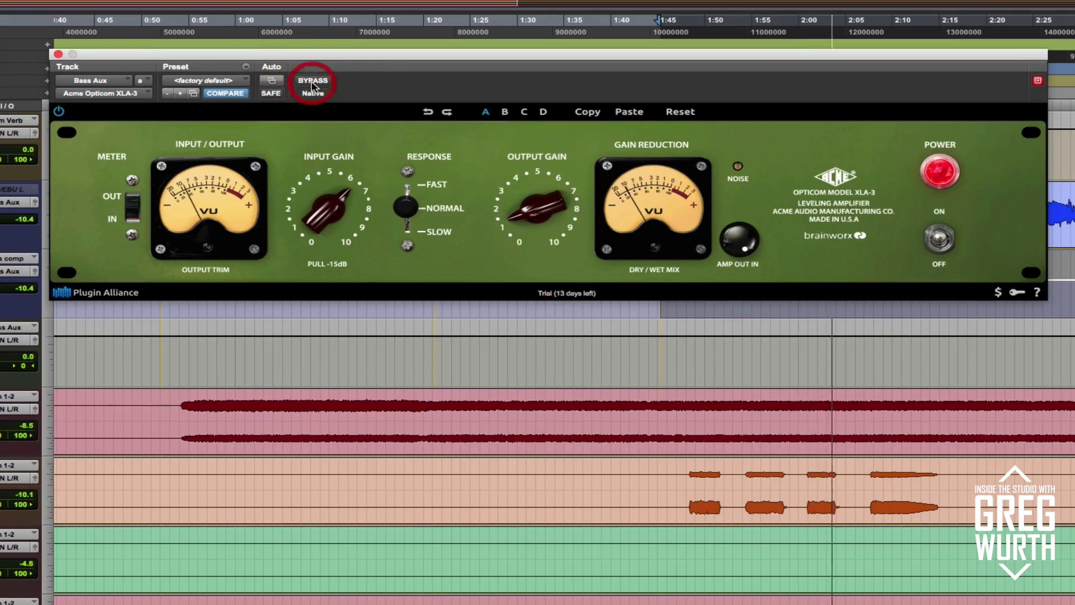
click(313, 82)
drag(336, 208, 336, 202)
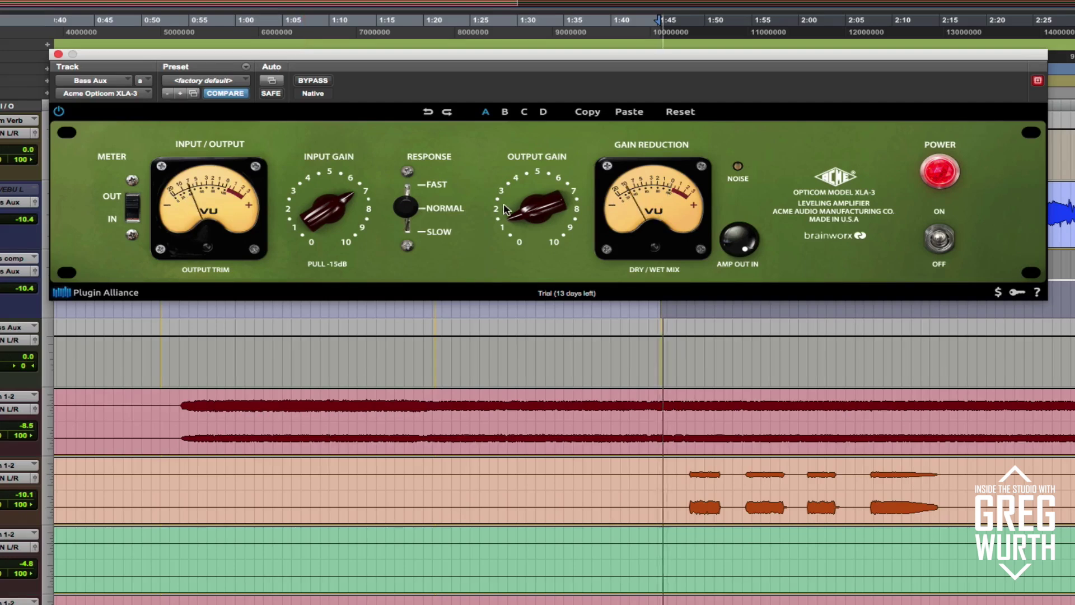
- Switch the Bass Aux response to Fast, compare against bypass, and set the wet mix to 96%
click(415, 199)
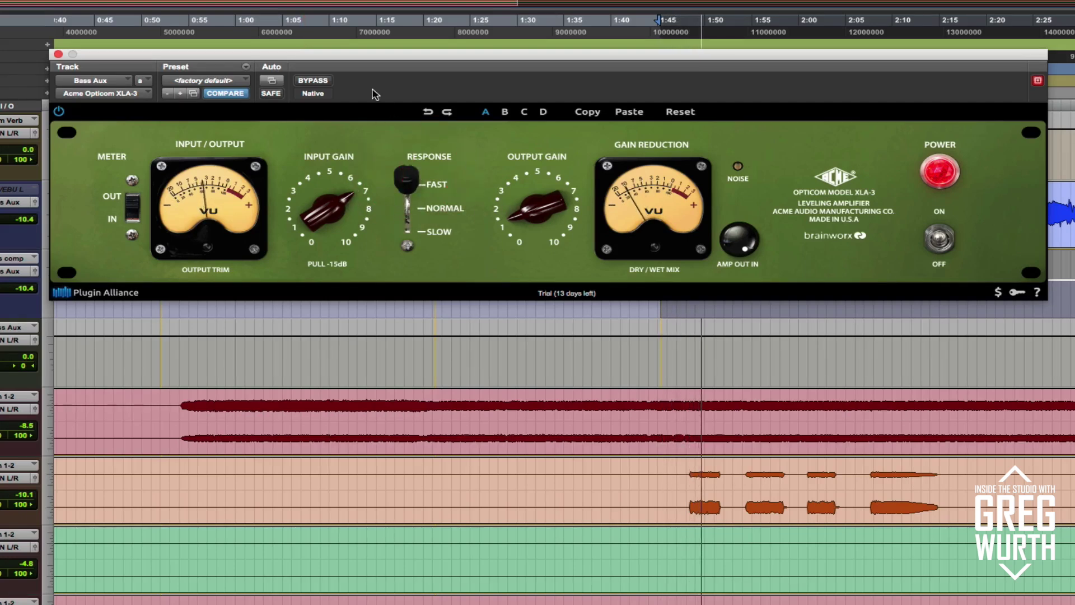
click(325, 82)
click(312, 80)
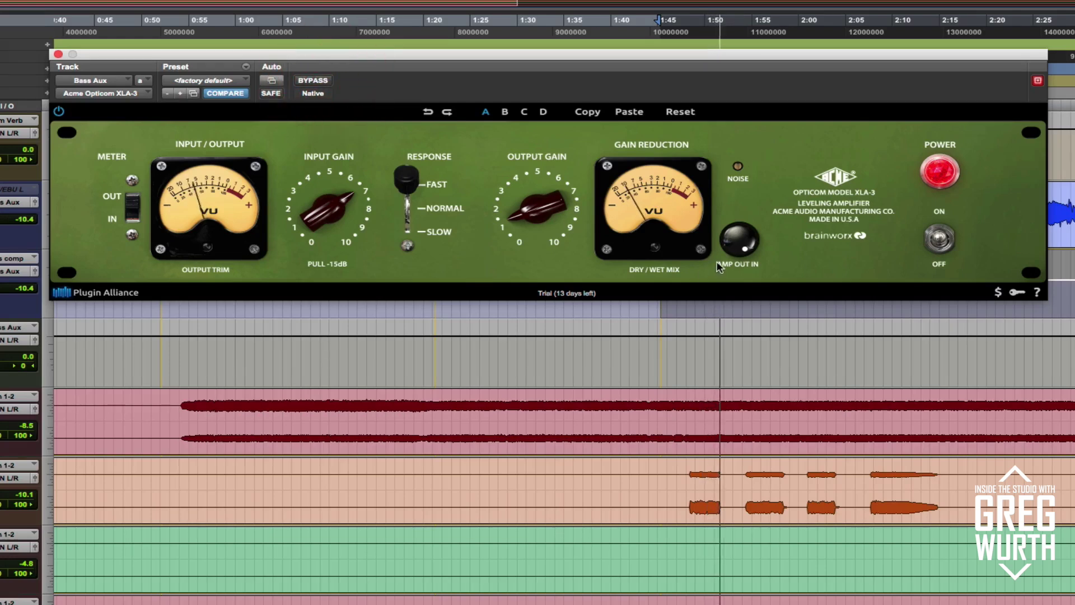
click(656, 248)
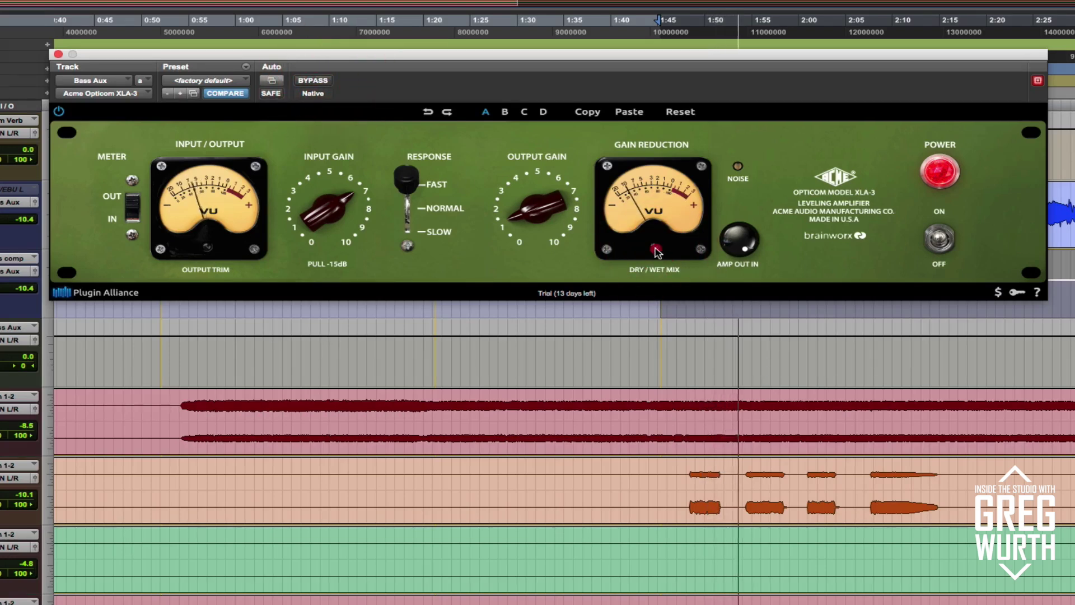
drag(658, 251, 655, 254)
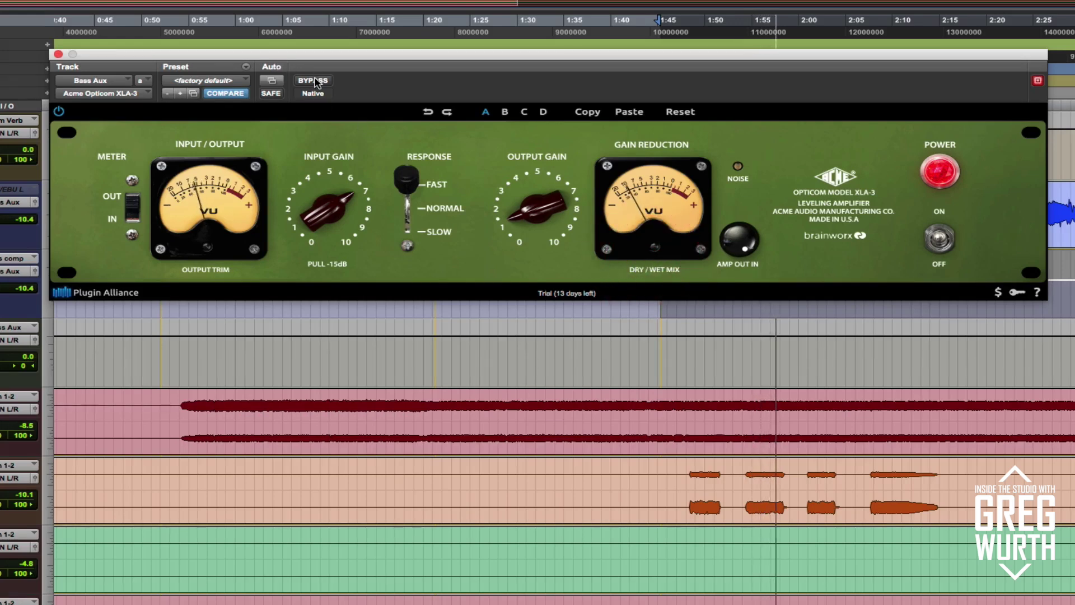
- Compare the bass compression against bypass again, then switch the response from Fast to Slow
click(314, 81)
click(314, 81)
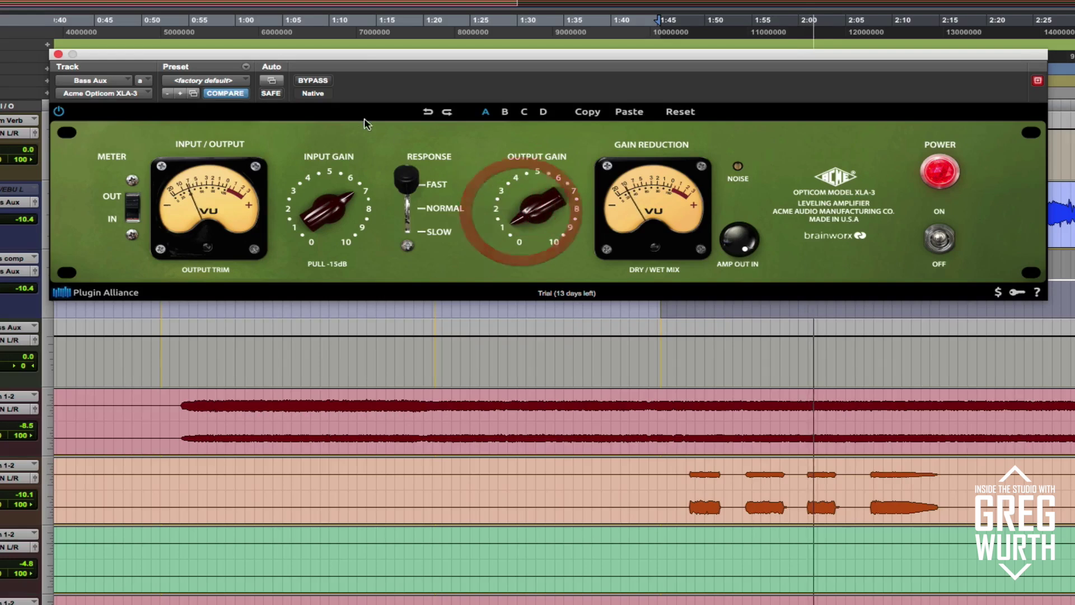
click(323, 82)
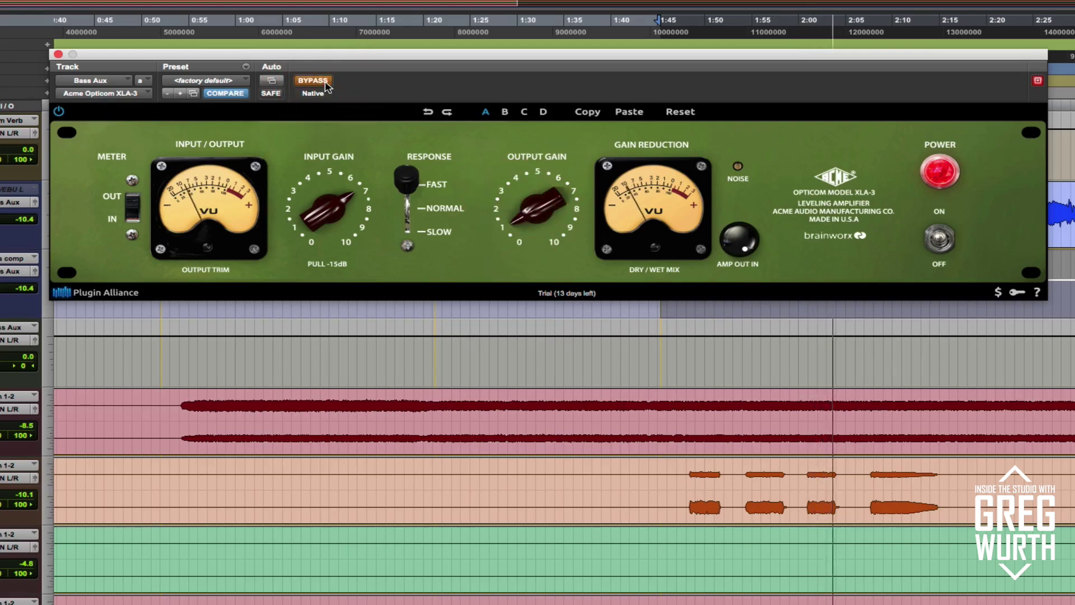
click(325, 82)
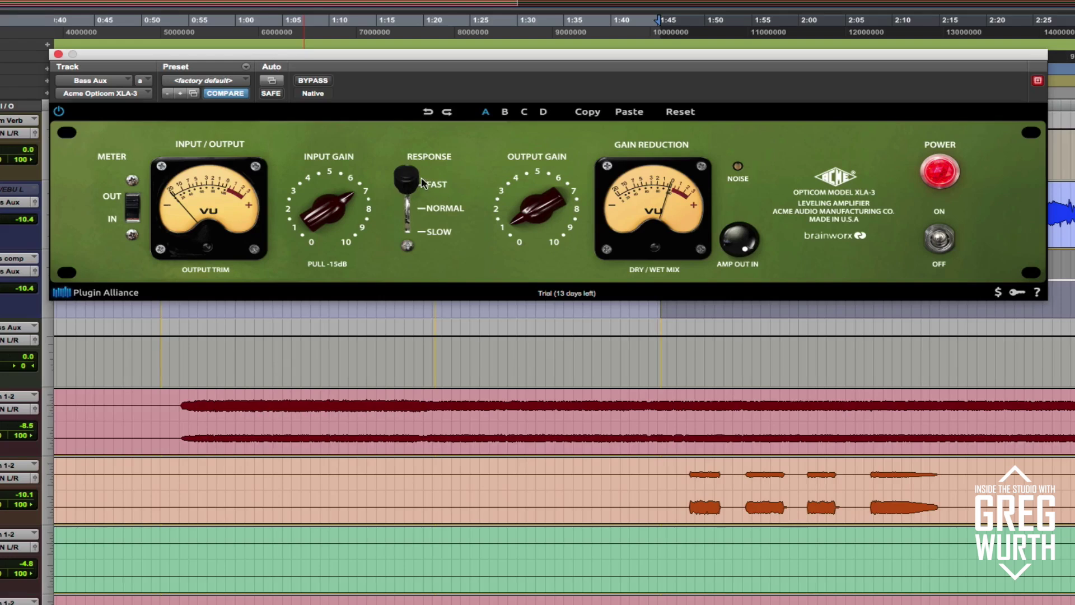
drag(411, 182, 412, 253)
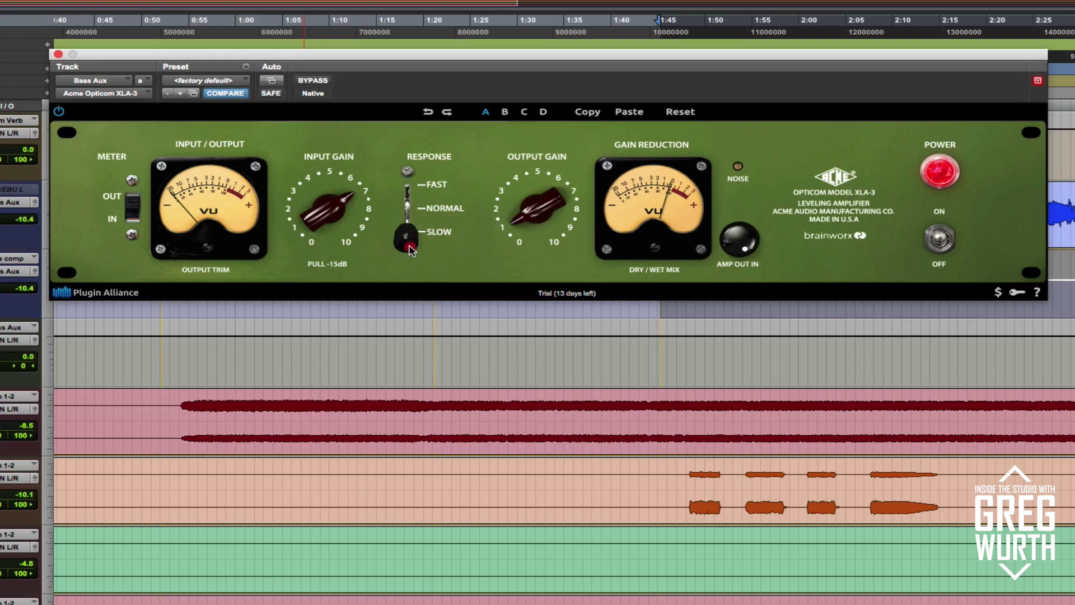
- Compare the Slow response against bypass and turn the Bass Aux output gain down
click(312, 81)
click(312, 81)
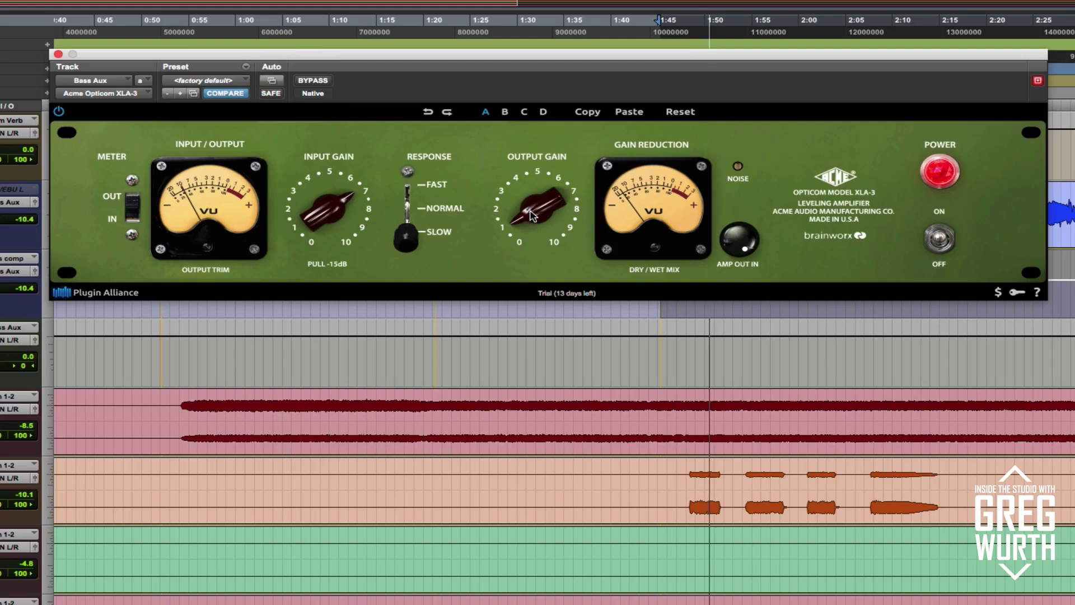
drag(530, 213, 531, 255)
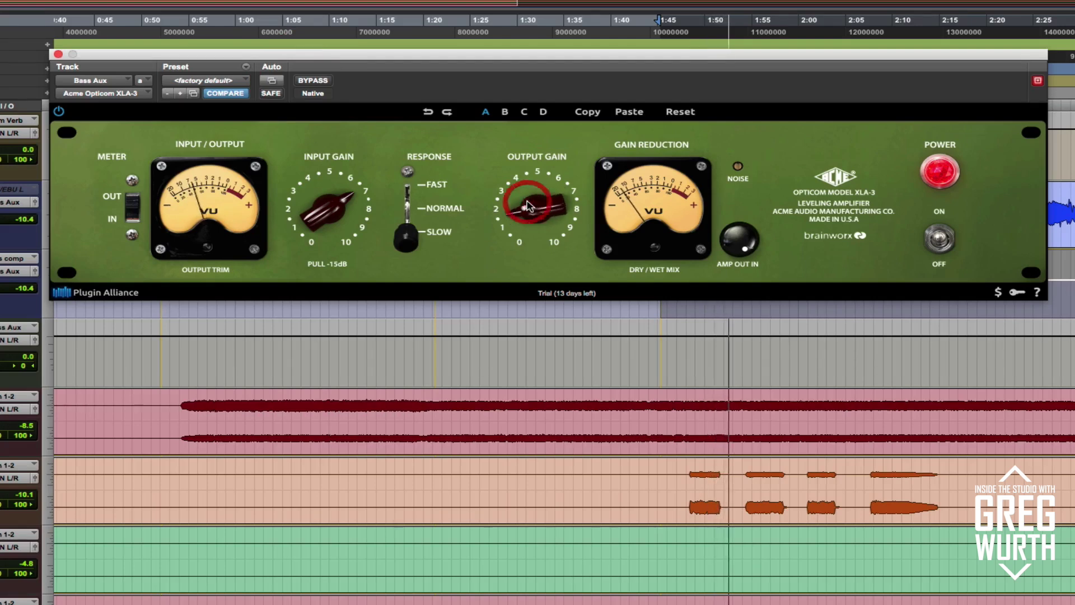
click(314, 81)
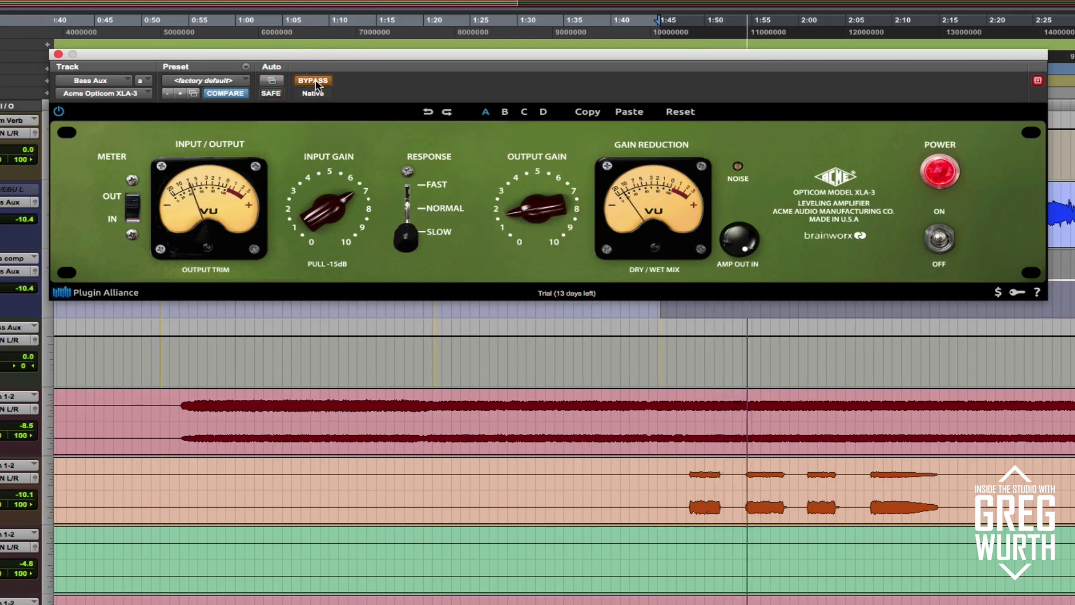
click(314, 81)
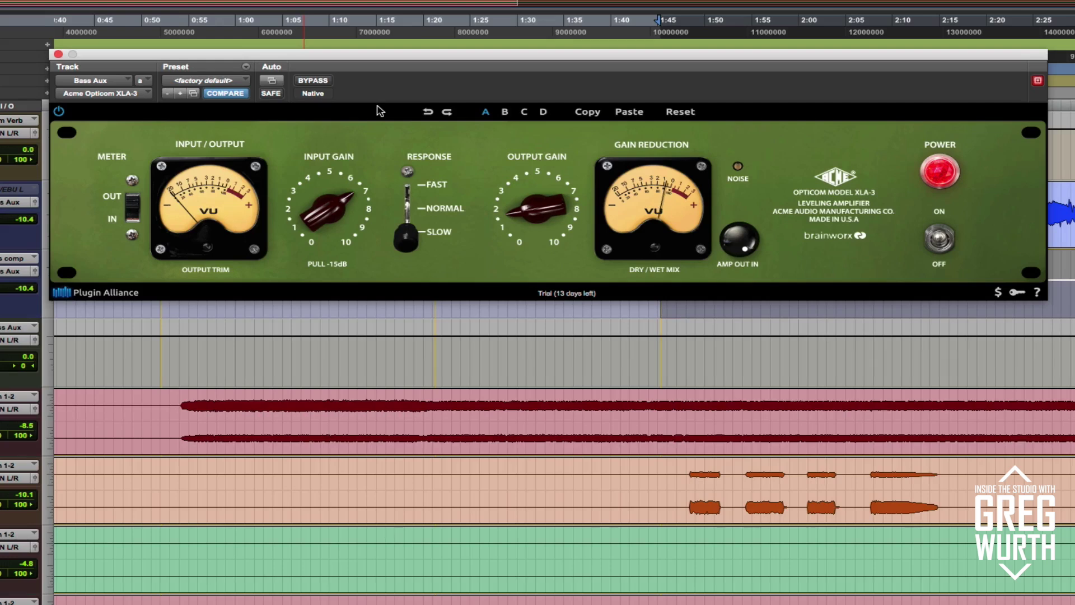
- Return the response to Fast, nudge output gain lower, recheck against bypass, and close the window
click(411, 192)
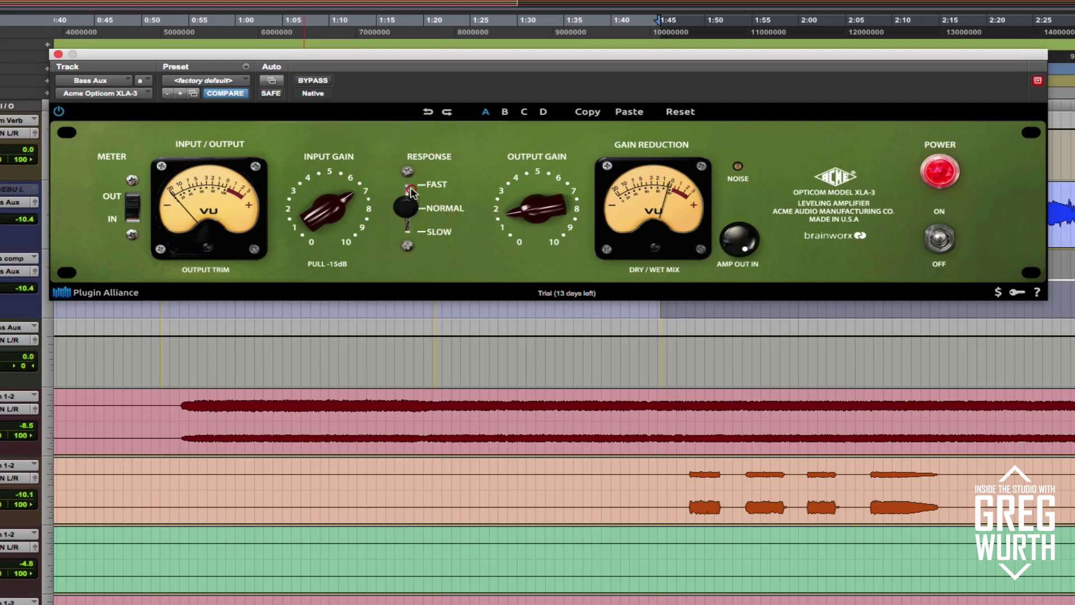
click(410, 182)
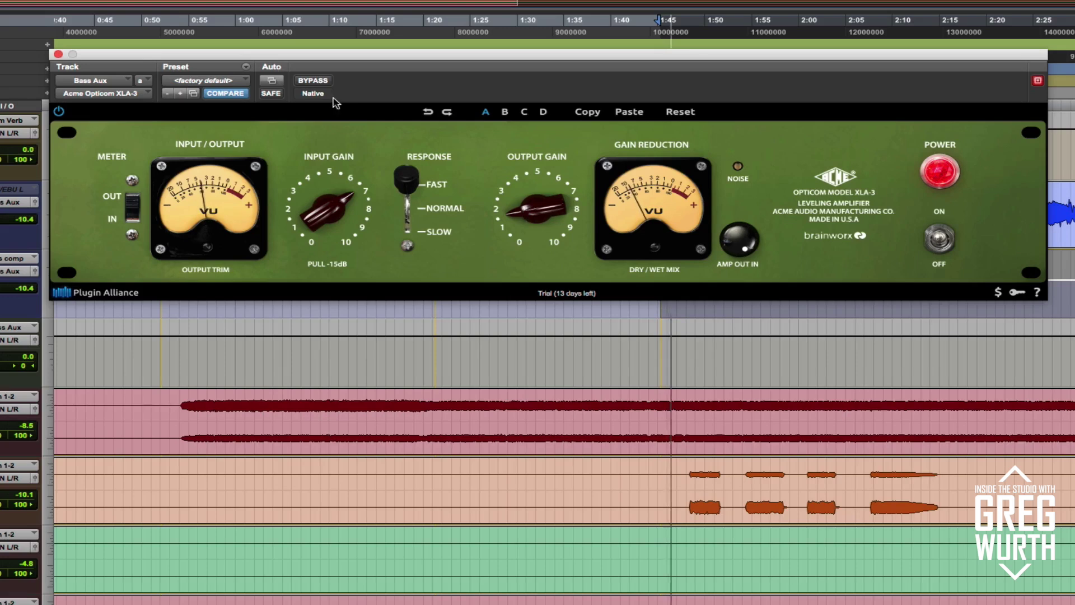
click(321, 81)
click(322, 82)
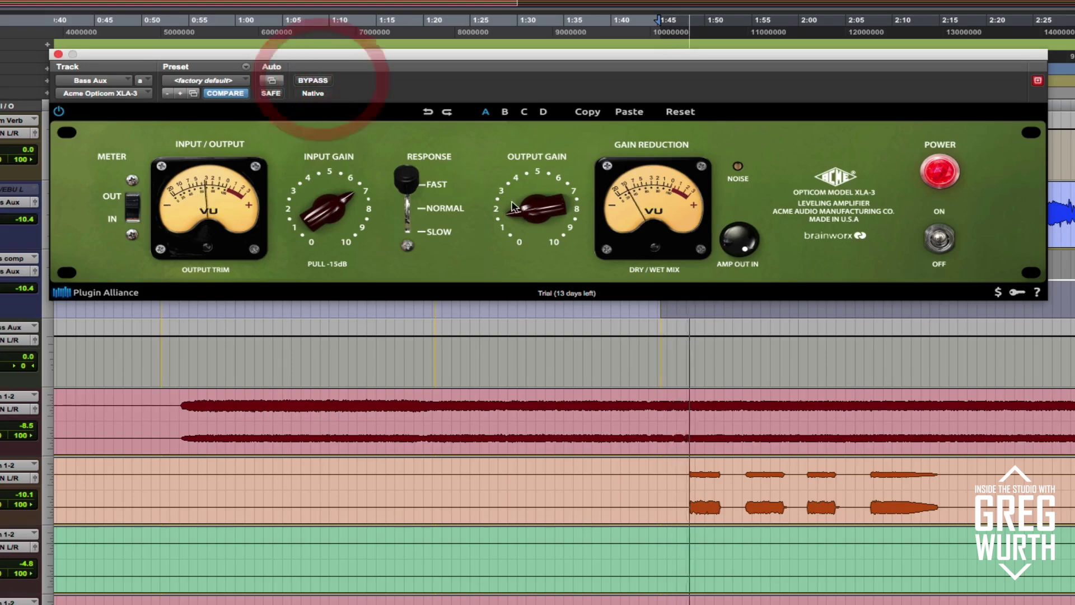
drag(514, 207, 521, 223)
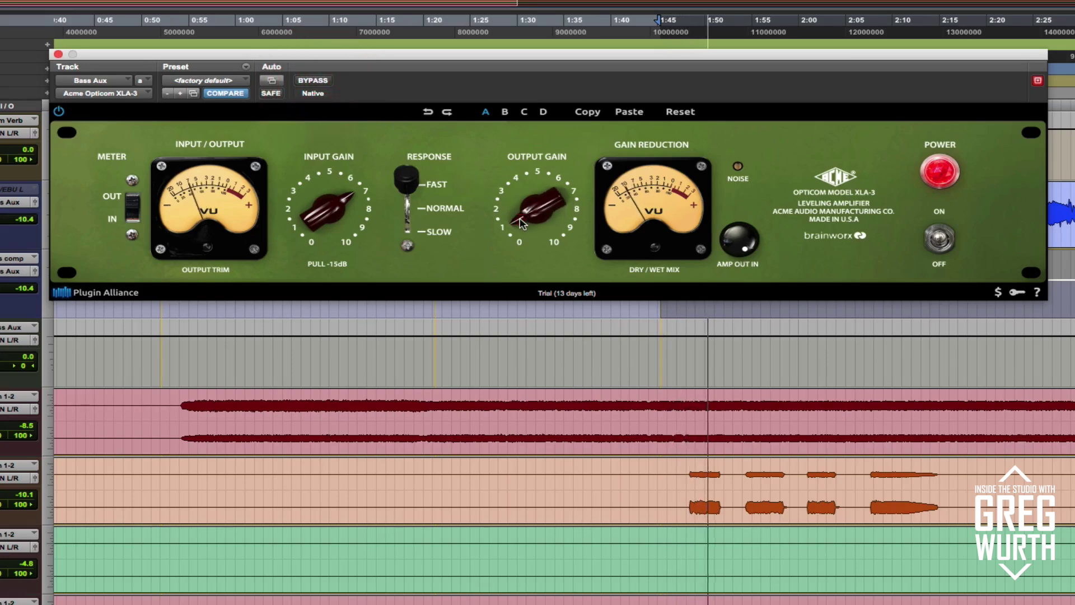
click(315, 80)
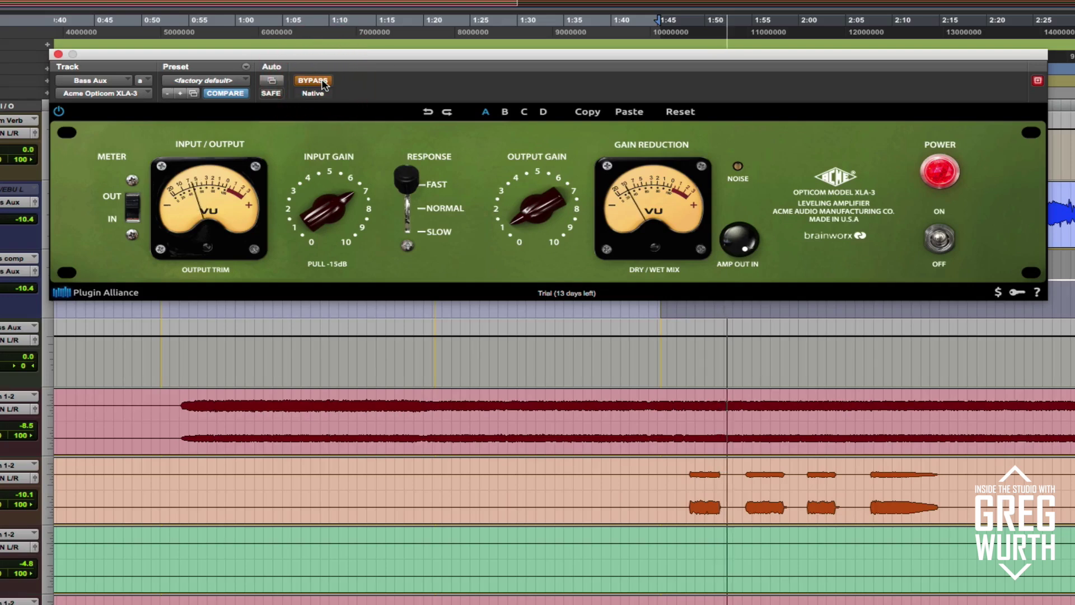
click(315, 81)
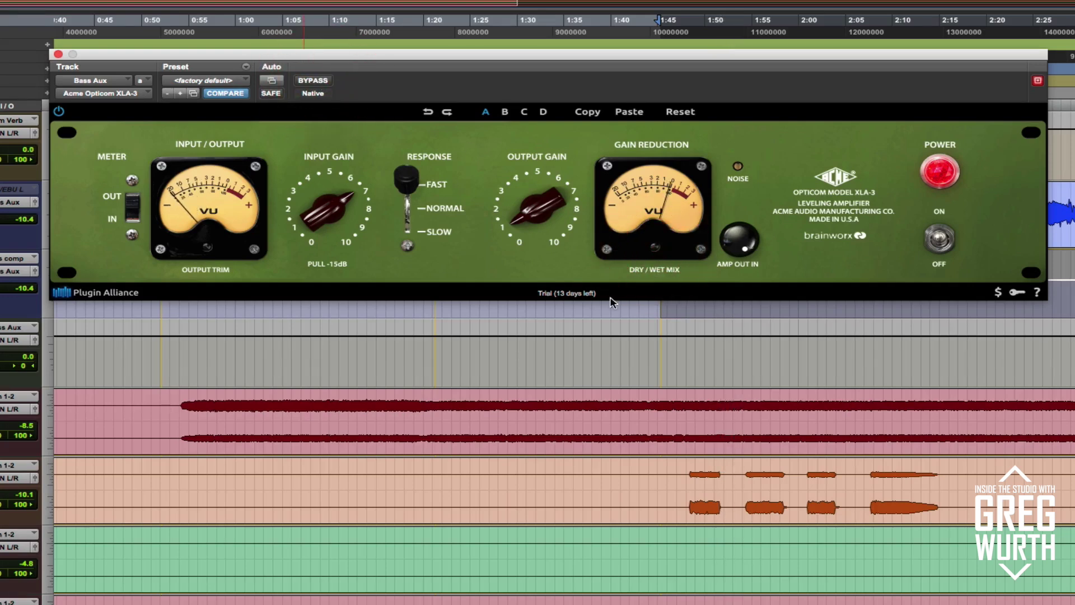
click(58, 54)
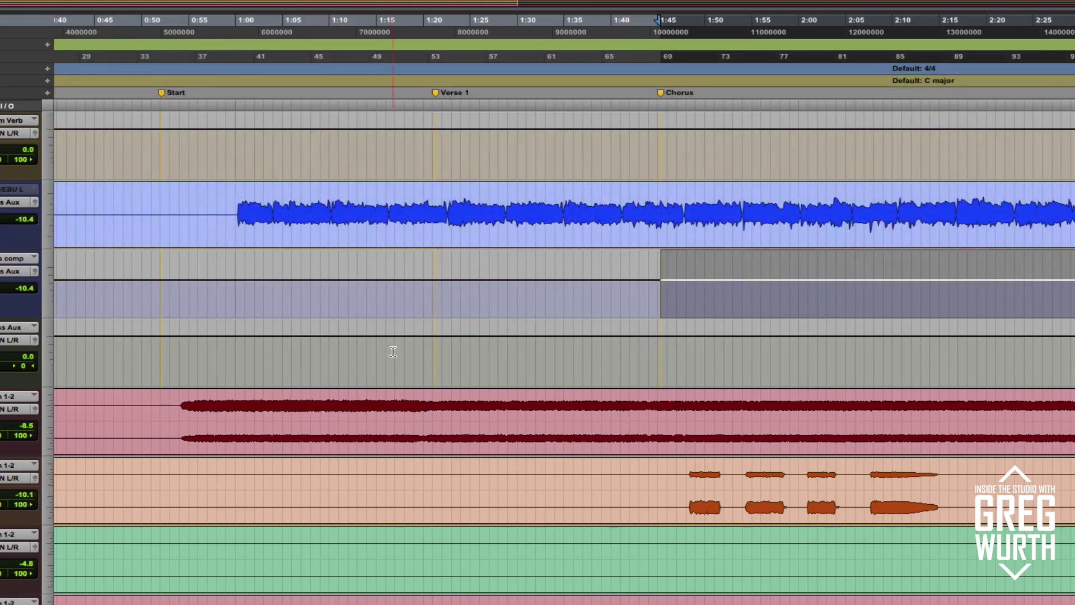
- Scroll to the Vox track and reset its XLA-3 to the factory default preset
scroll(393, 351, down, 10)
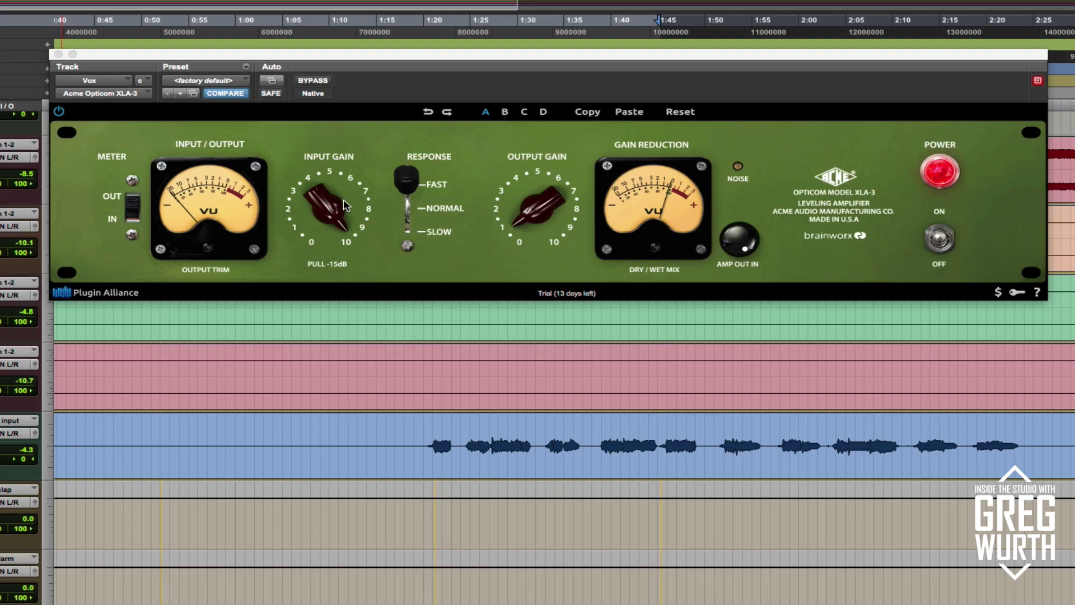
click(219, 83)
click(218, 84)
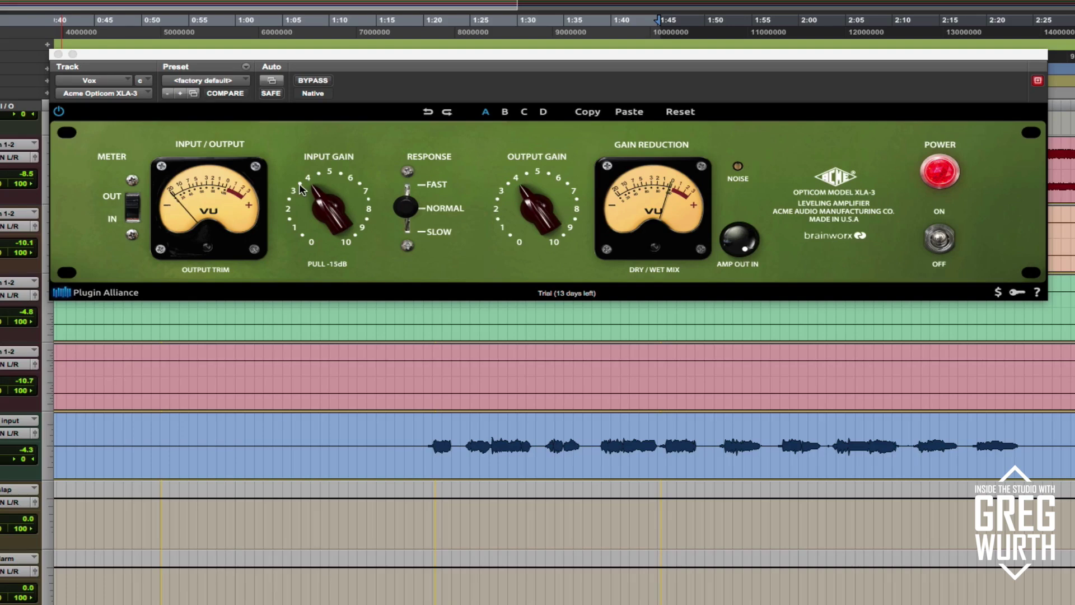
- Play the song, raise the Vox input gain, and bring output gain to about 6.5
key(space)
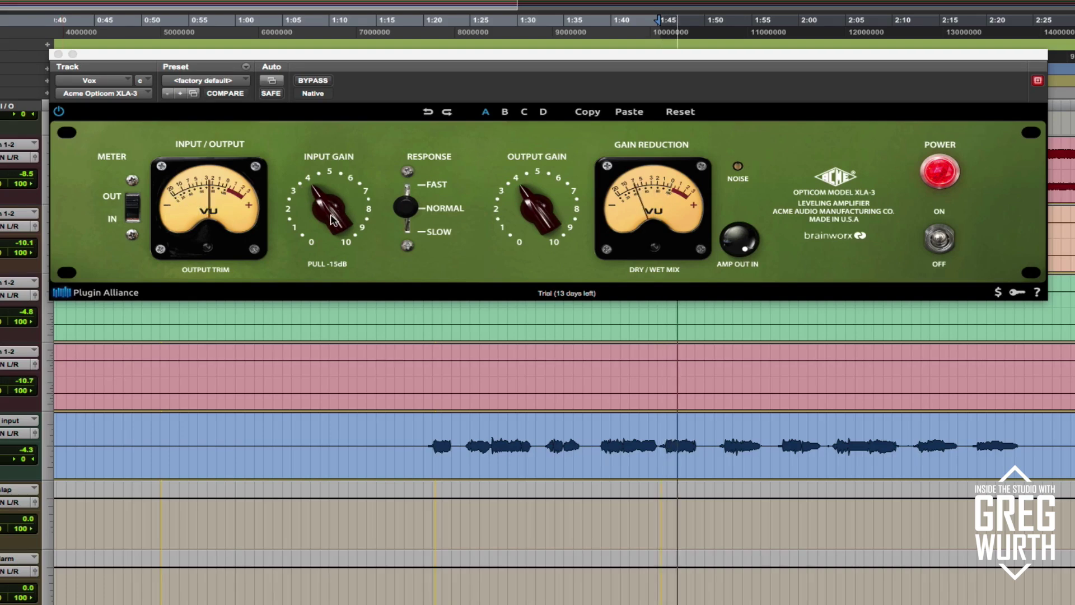
drag(334, 220, 336, 211)
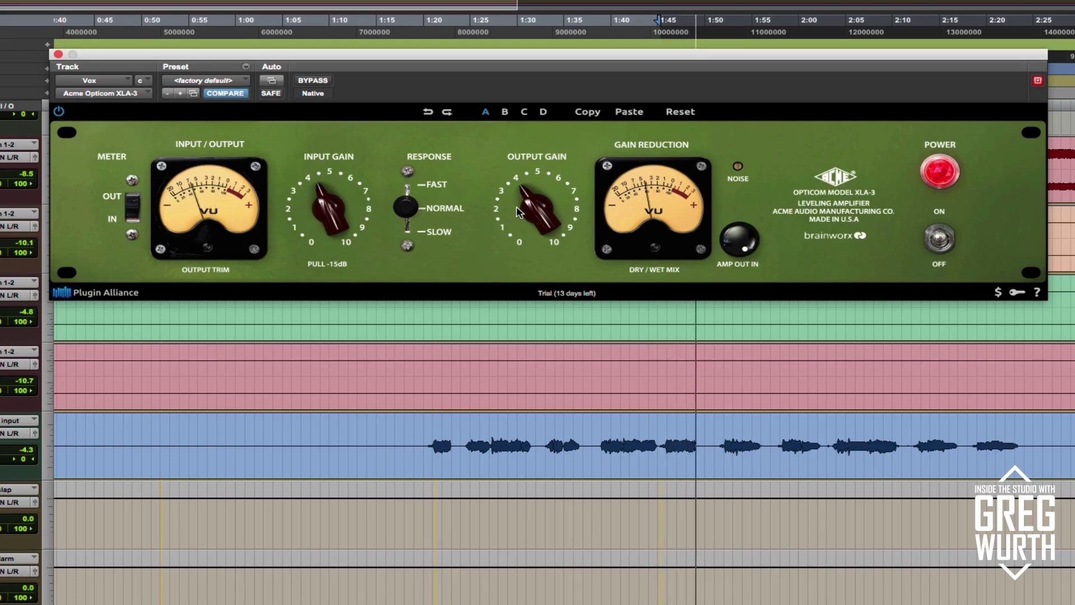
drag(517, 212, 513, 229)
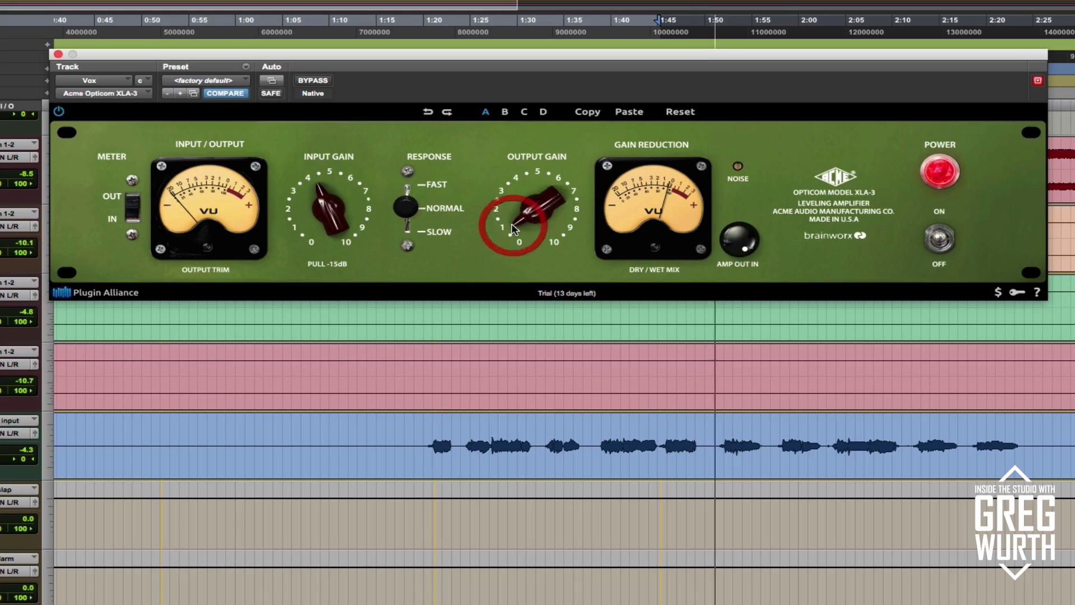
drag(335, 214, 361, 177)
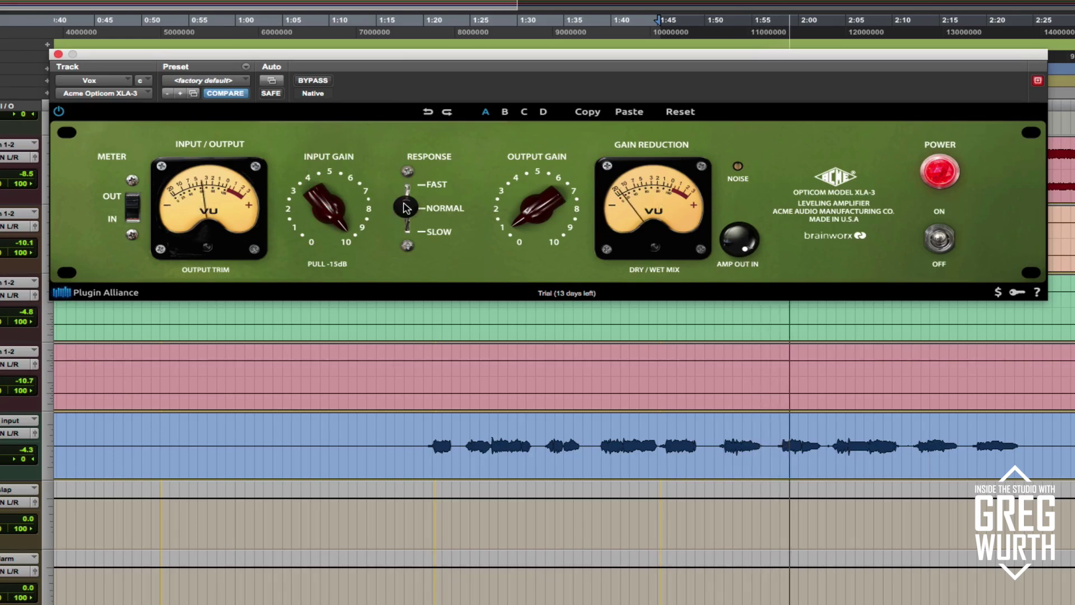
- Switch the Vox response from Normal to Fast and compare it against bypass
drag(406, 208, 406, 183)
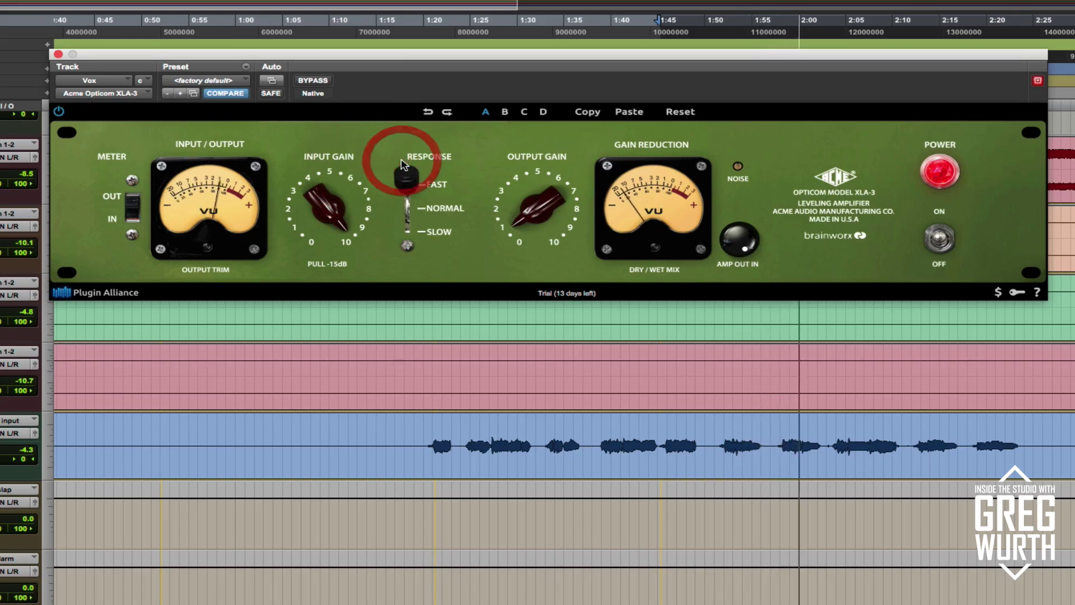
click(313, 81)
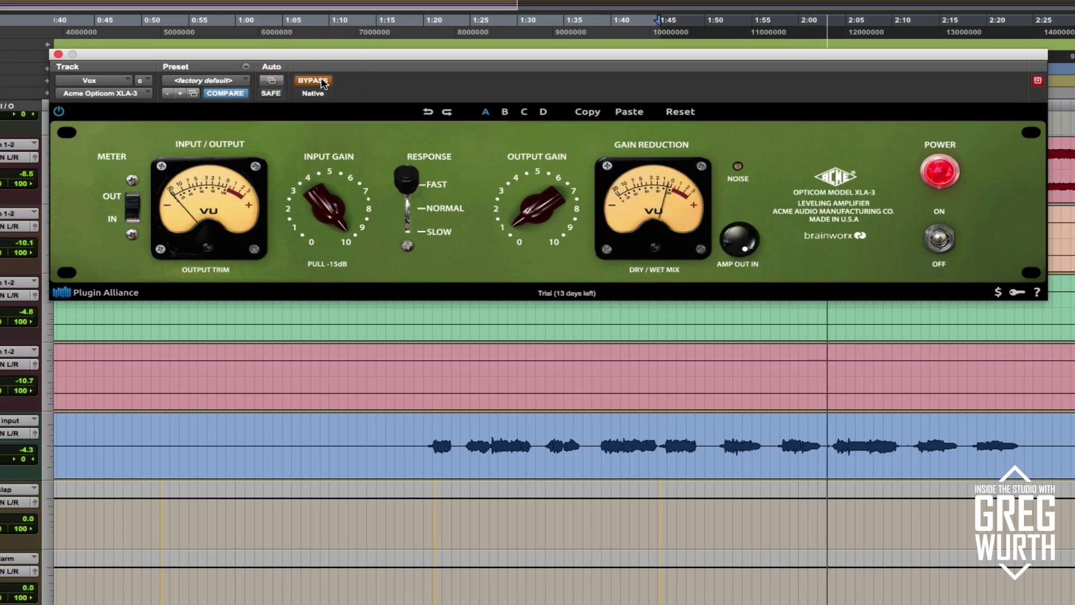
click(323, 82)
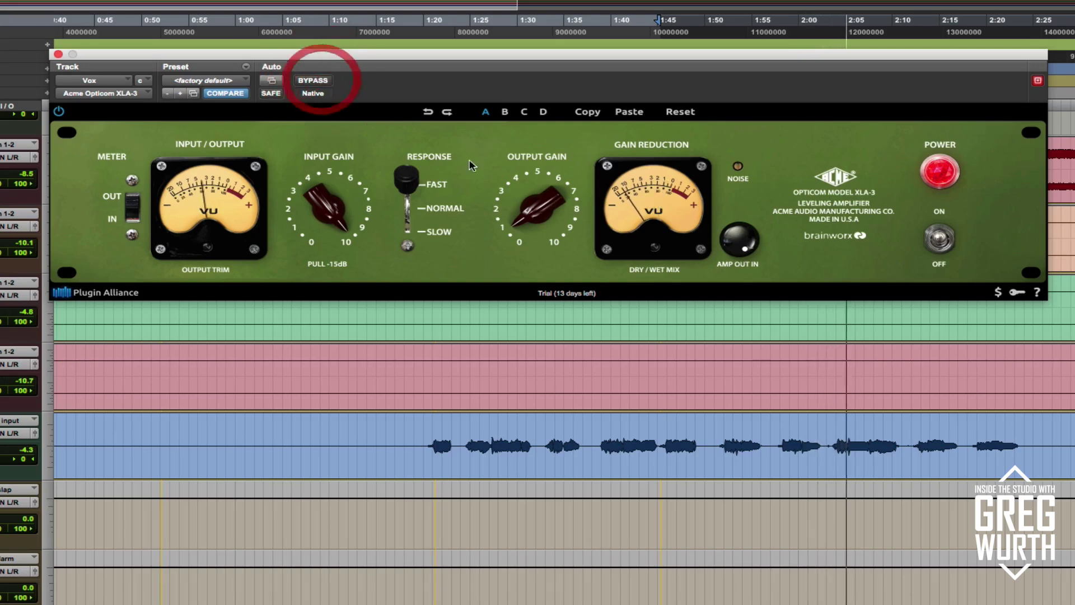
- Lower the Vox dry/wet mix to about 90% and A/B it against bypass, ending active
mouse_move(656, 253)
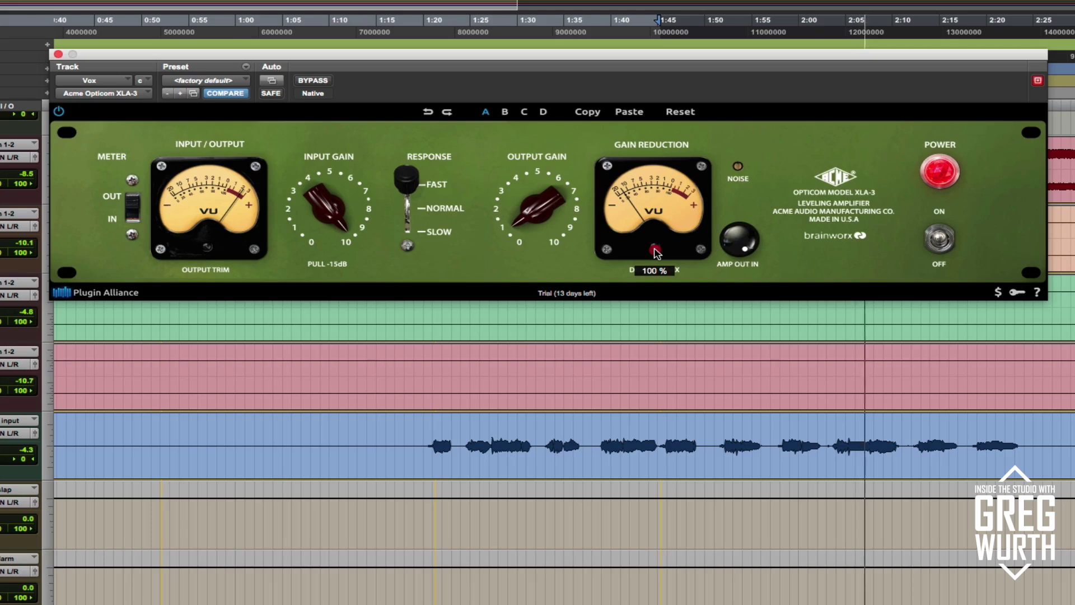
drag(657, 253, 651, 258)
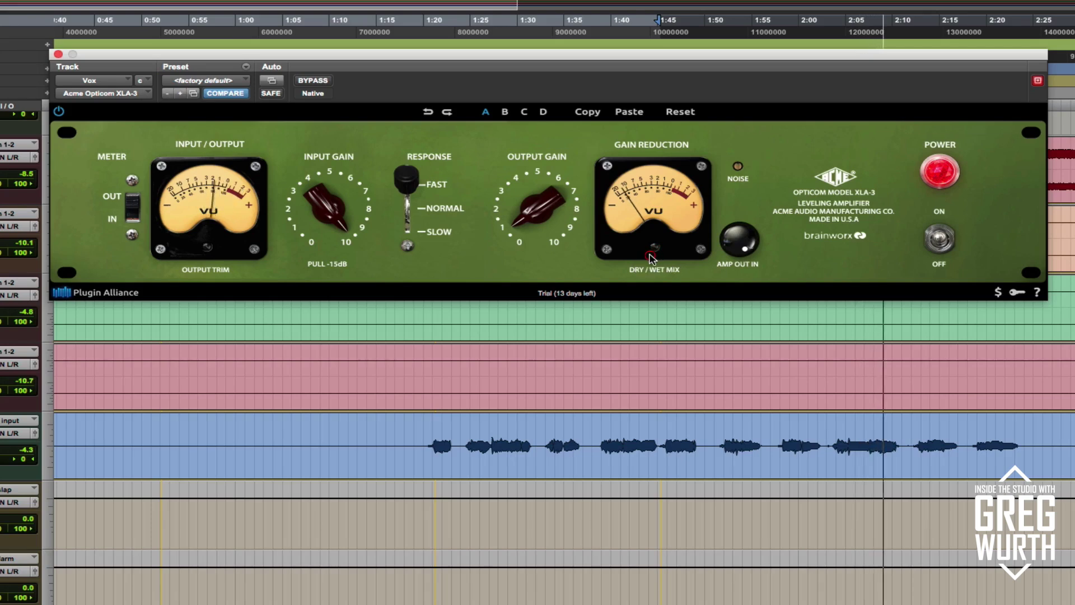
click(310, 82)
click(310, 82)
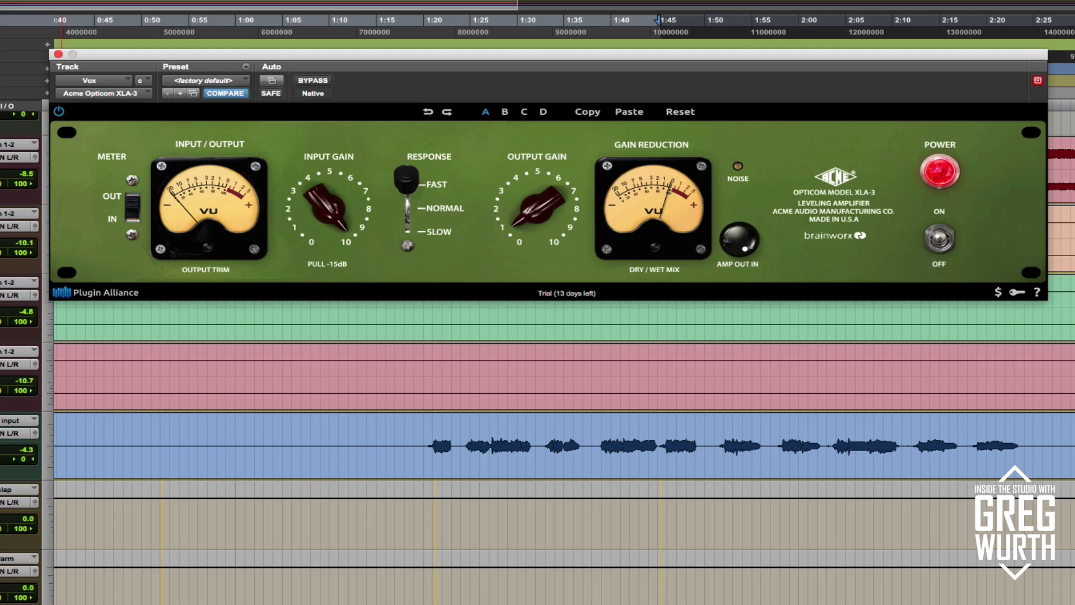
- Close the Vox XLA-3 window and bring up the Drum Buss compressor
click(59, 57)
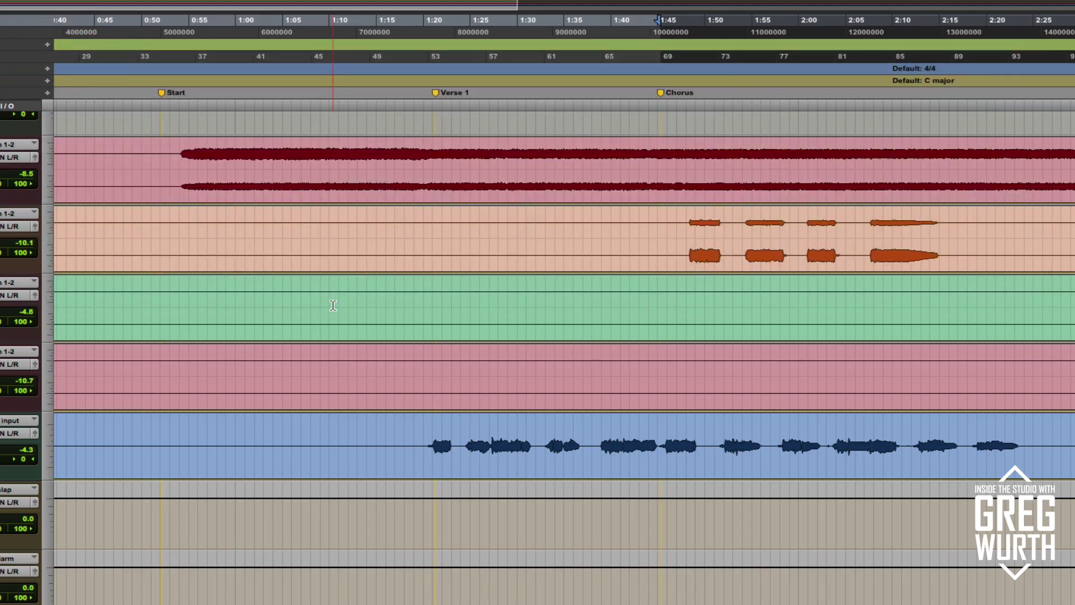
scroll(333, 306, up, 10)
scroll(333, 306, up, 10)
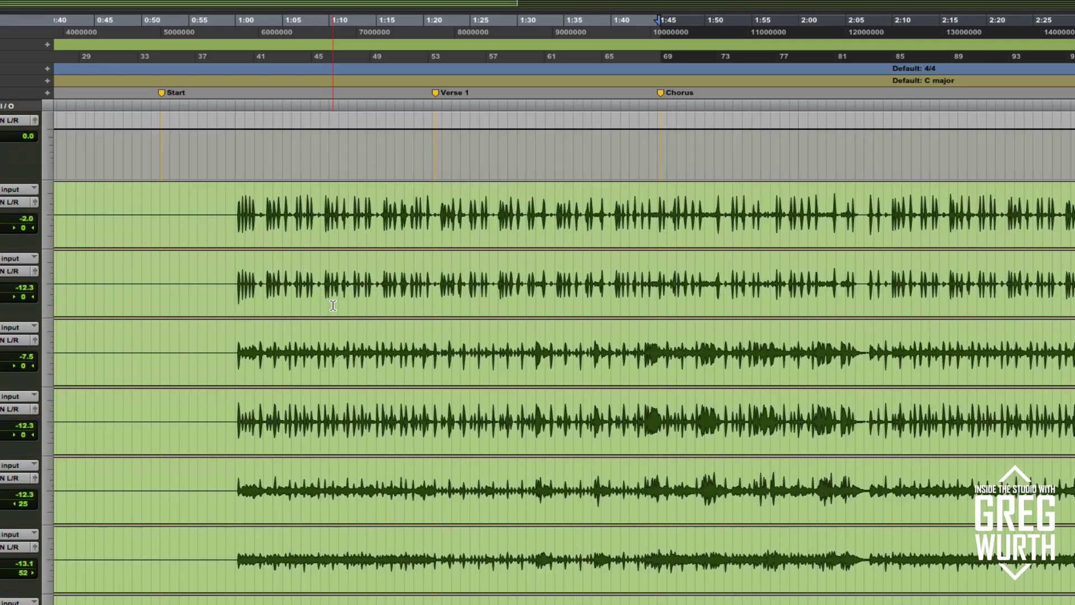
scroll(333, 305, down, 10)
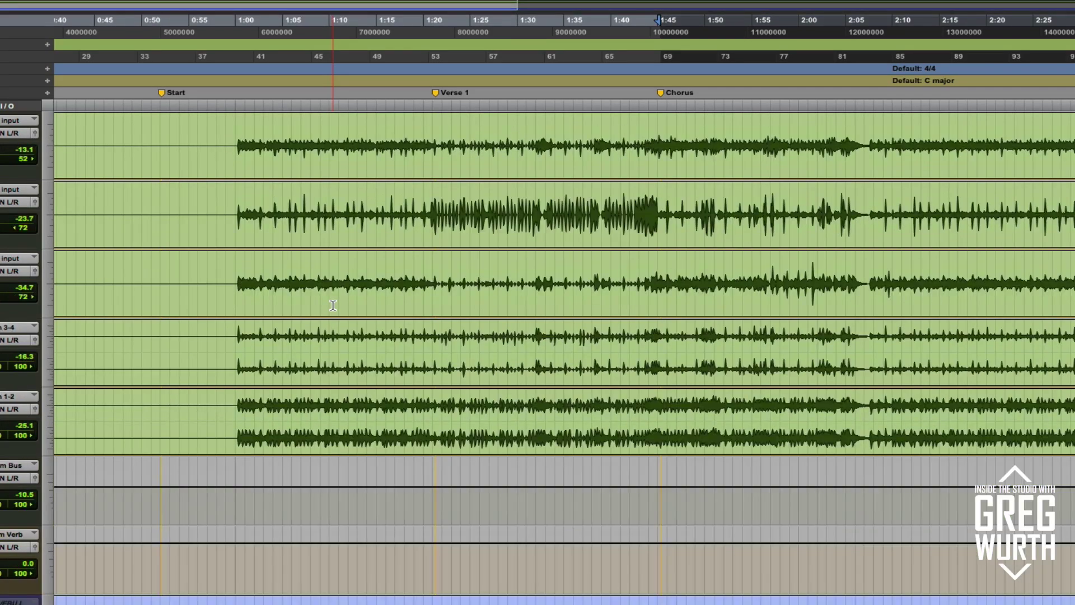
scroll(333, 306, down, 5)
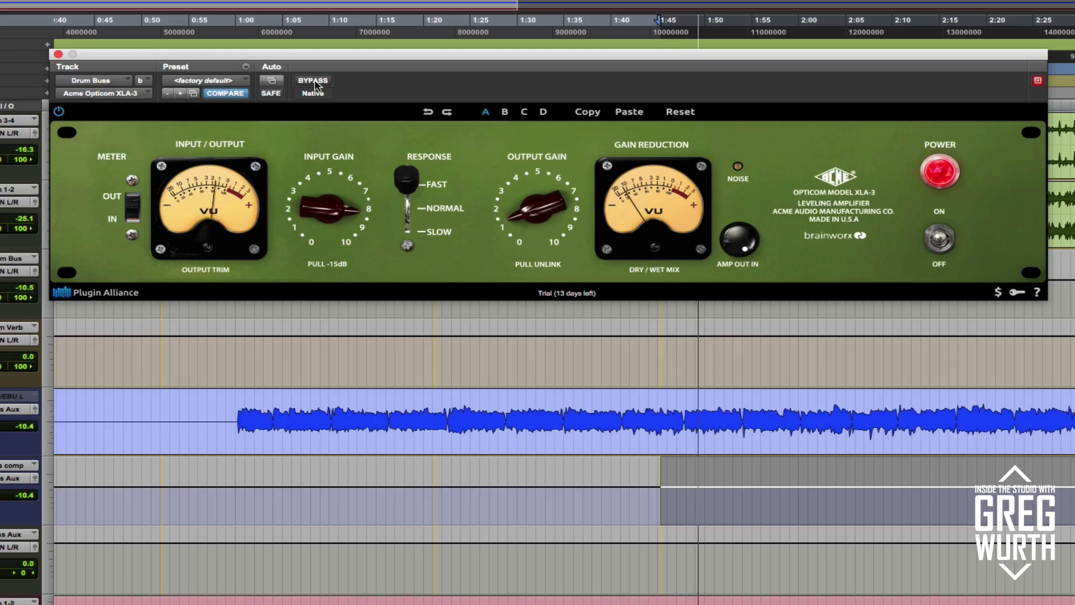
- A/B the Drum Buss compression against bypass twice, leaving it active
click(313, 80)
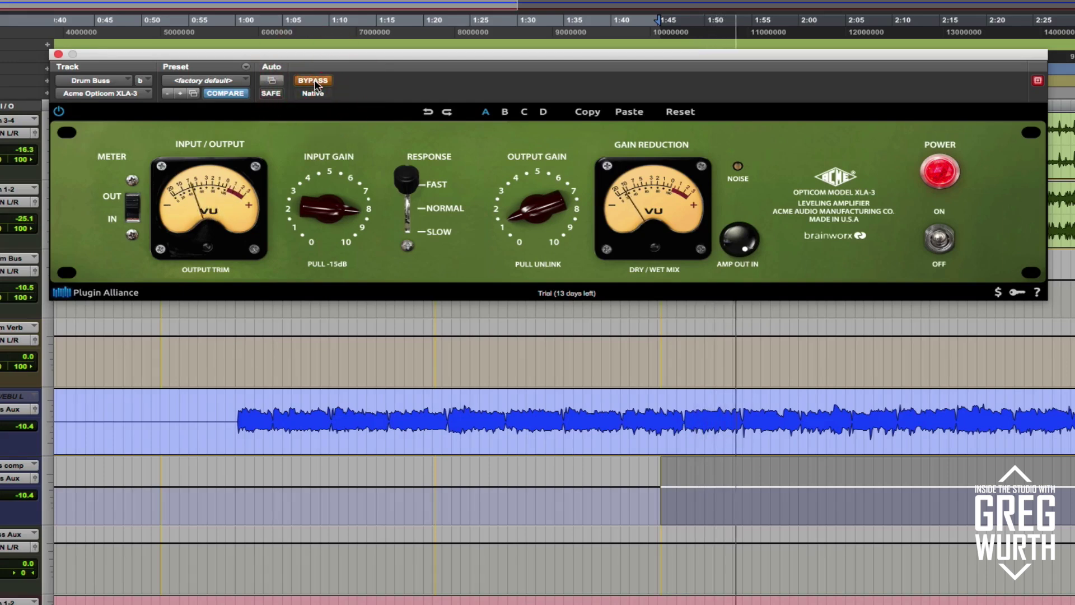
click(313, 81)
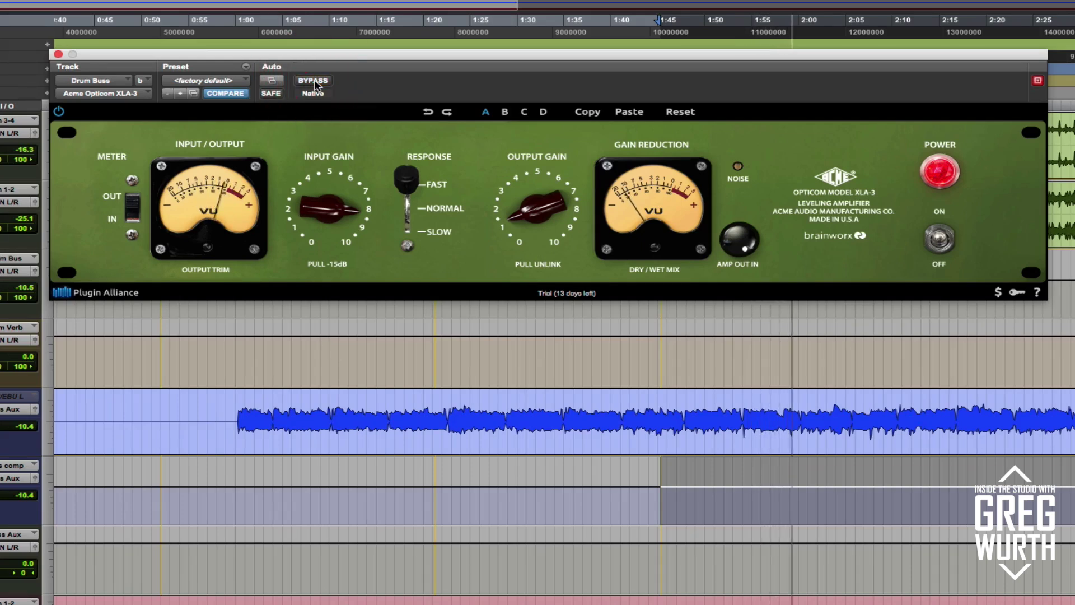
click(313, 81)
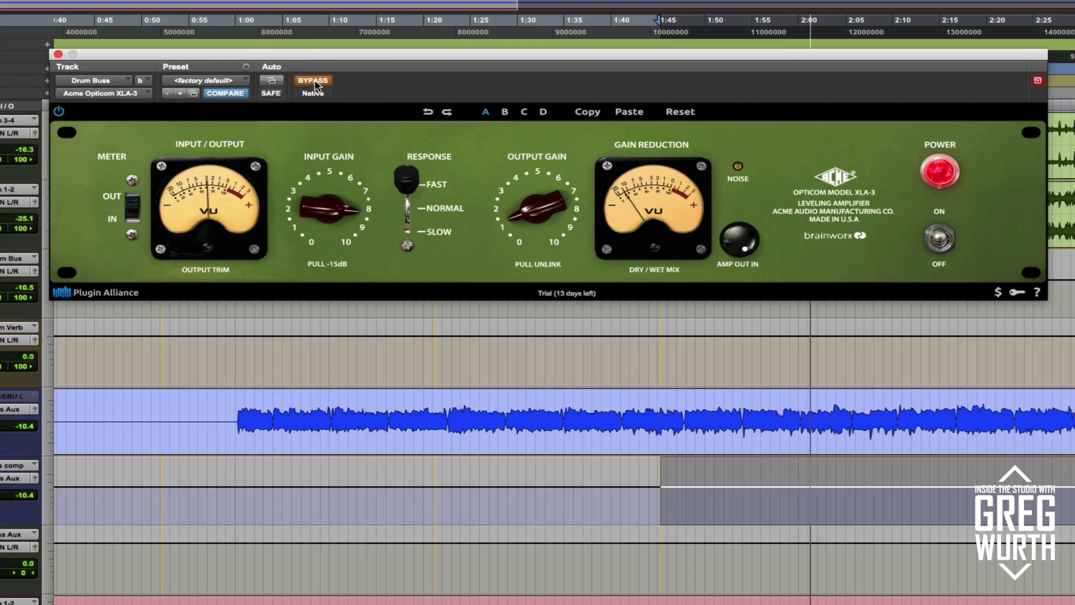
click(313, 81)
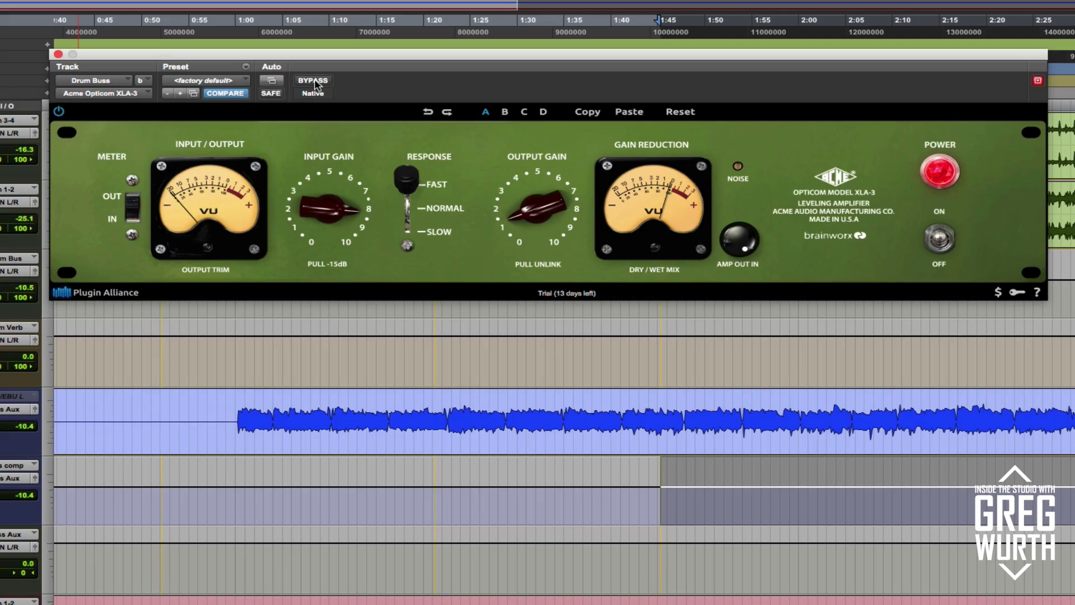
- Close the Drum Buss XLA-3 and nudge the Bass Aux output gain up slightly
click(57, 56)
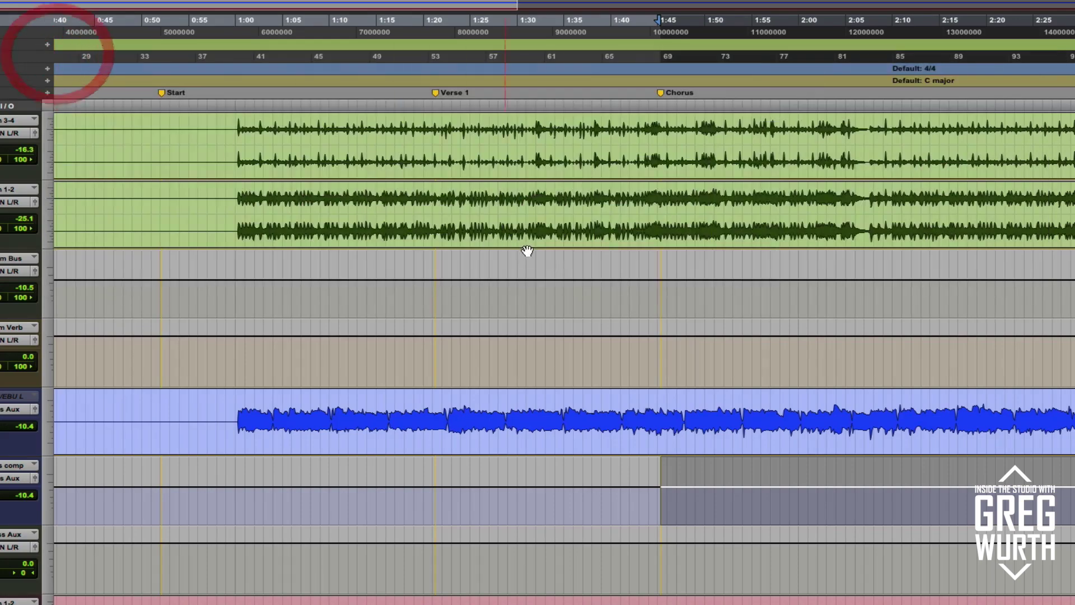
scroll(680, 243, down, 5)
scroll(679, 243, down, 3)
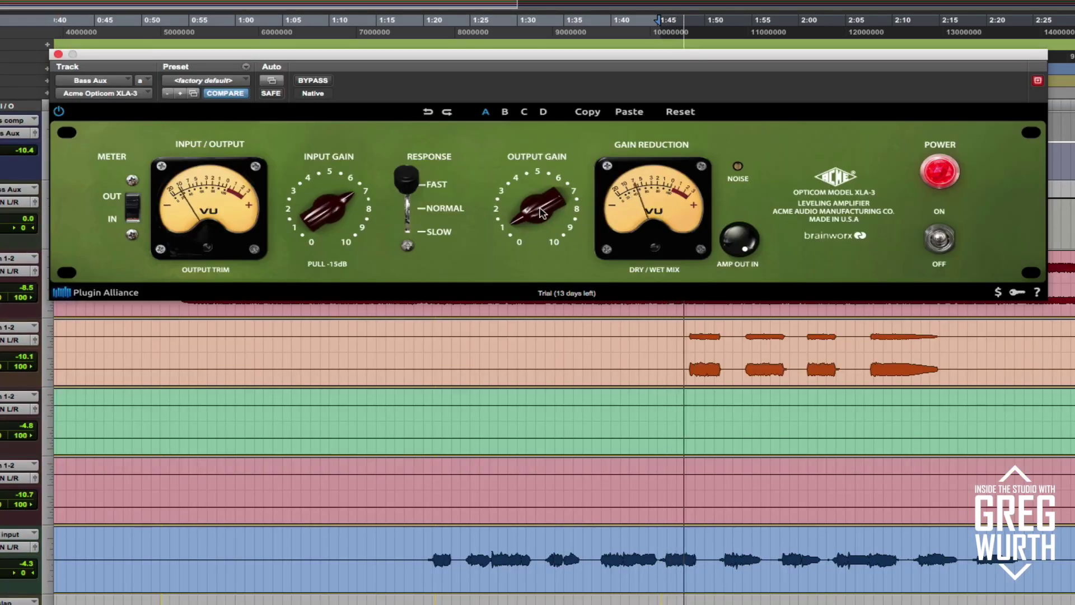
drag(542, 211, 543, 207)
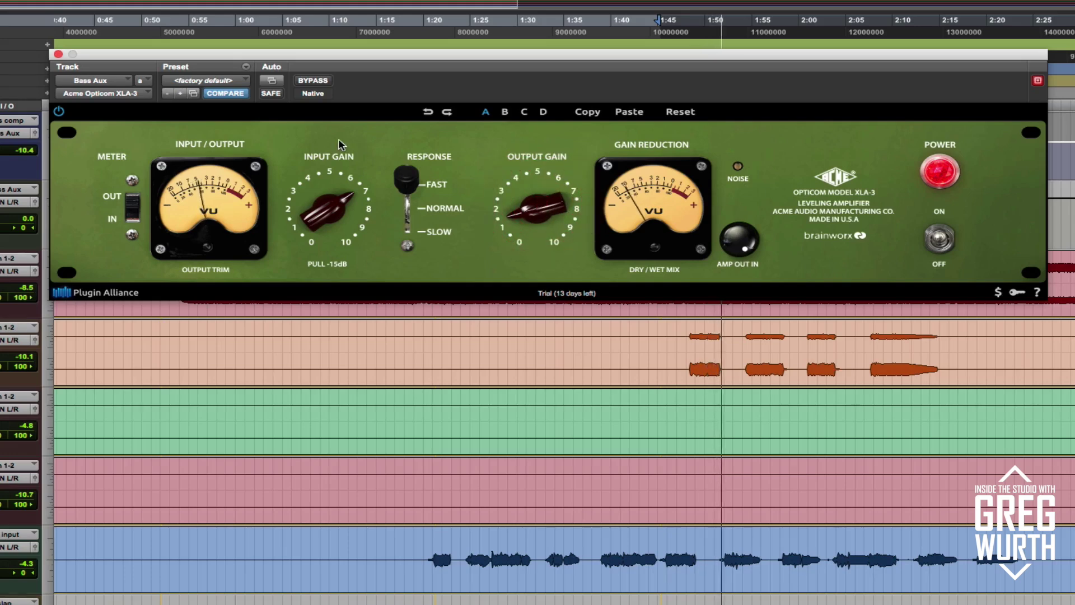
- Compare the Bass Aux compression against bypass, leaving it active
click(322, 81)
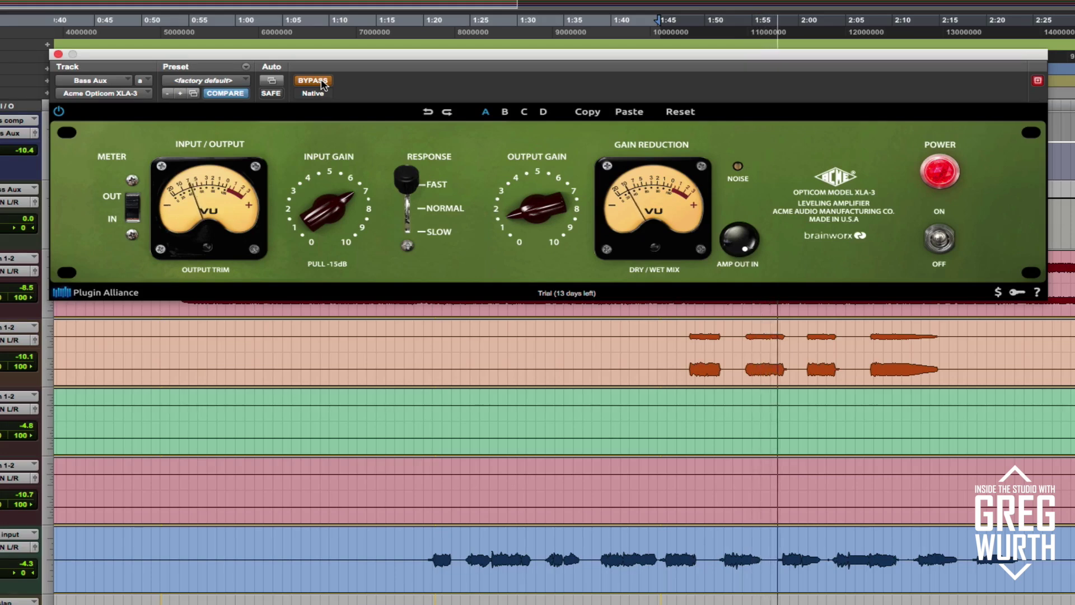
click(322, 81)
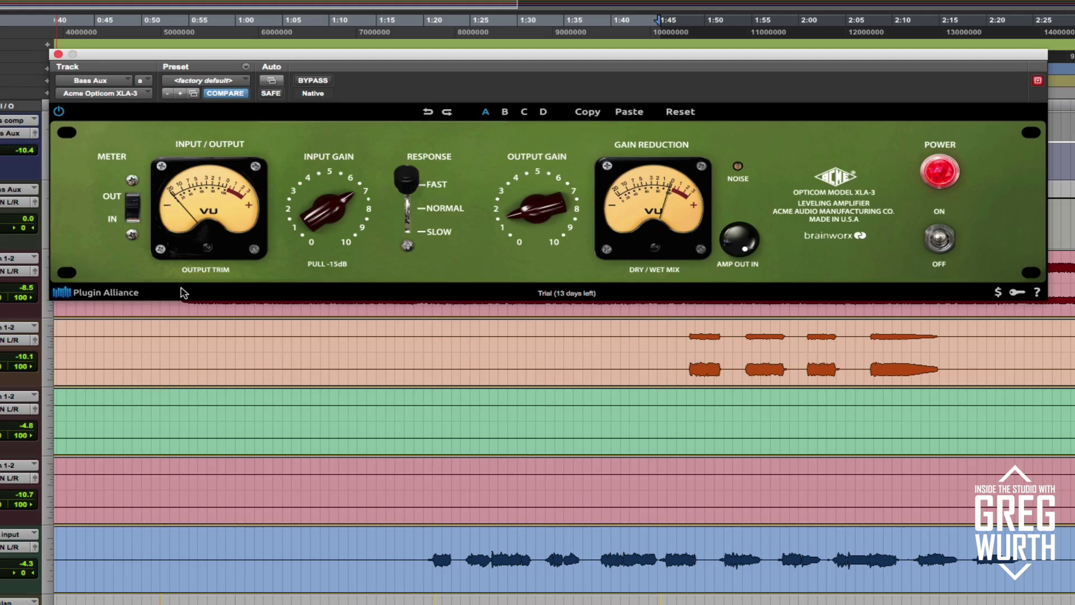
scroll(241, 465, down, 3)
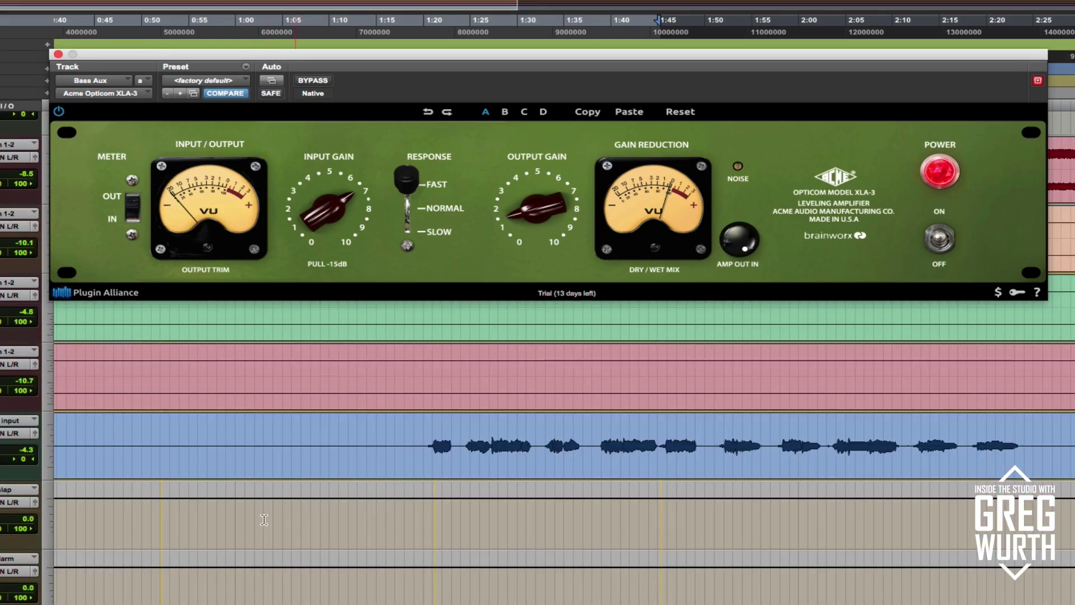
- A/B the Vox XLA-3 against bypass twice, ending with the compressor active
click(313, 81)
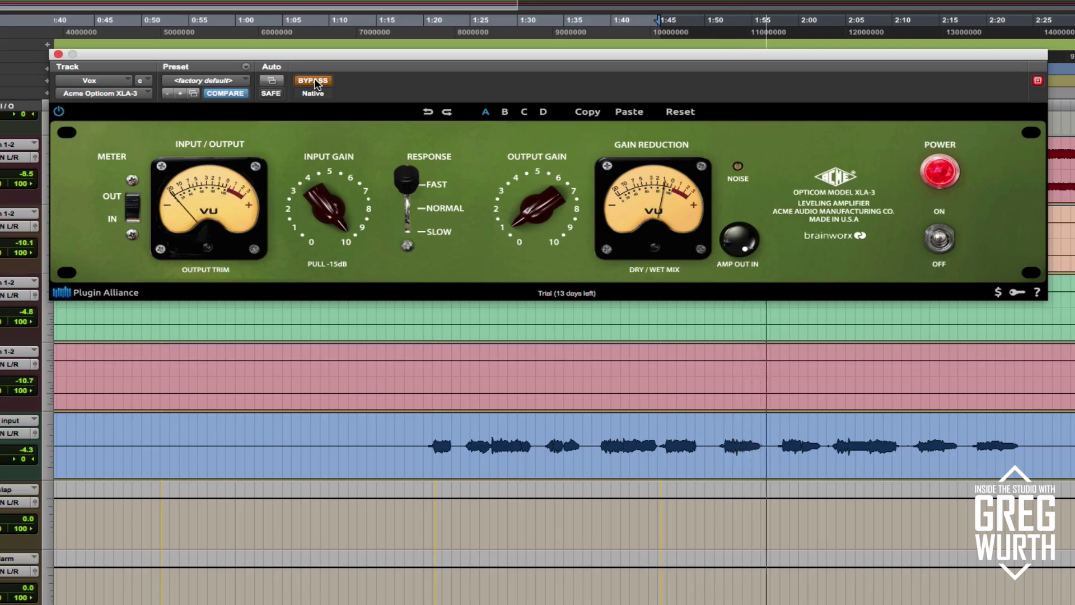
click(314, 81)
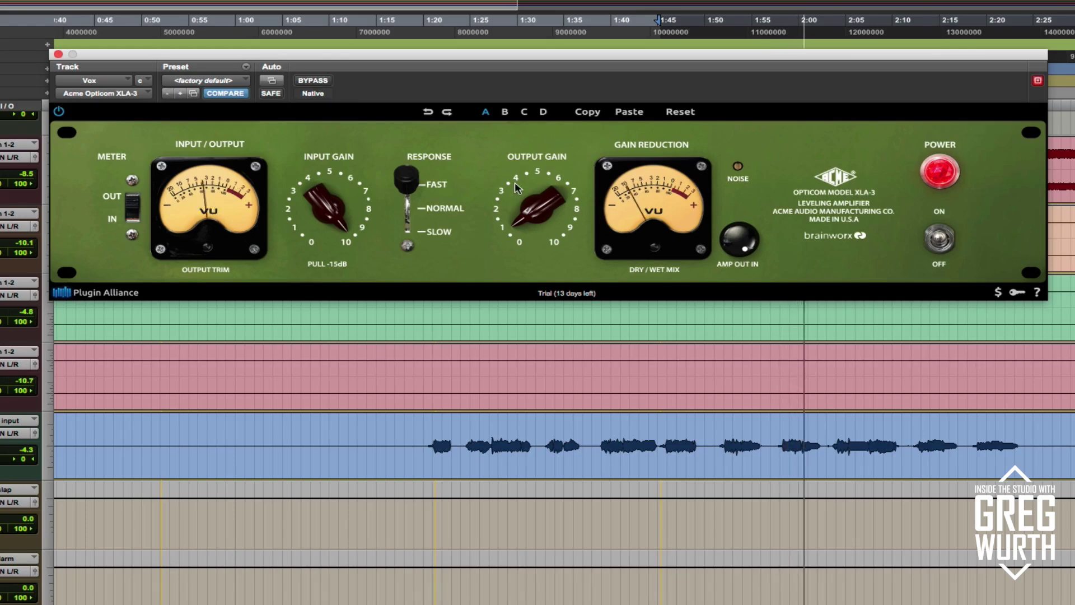
click(314, 81)
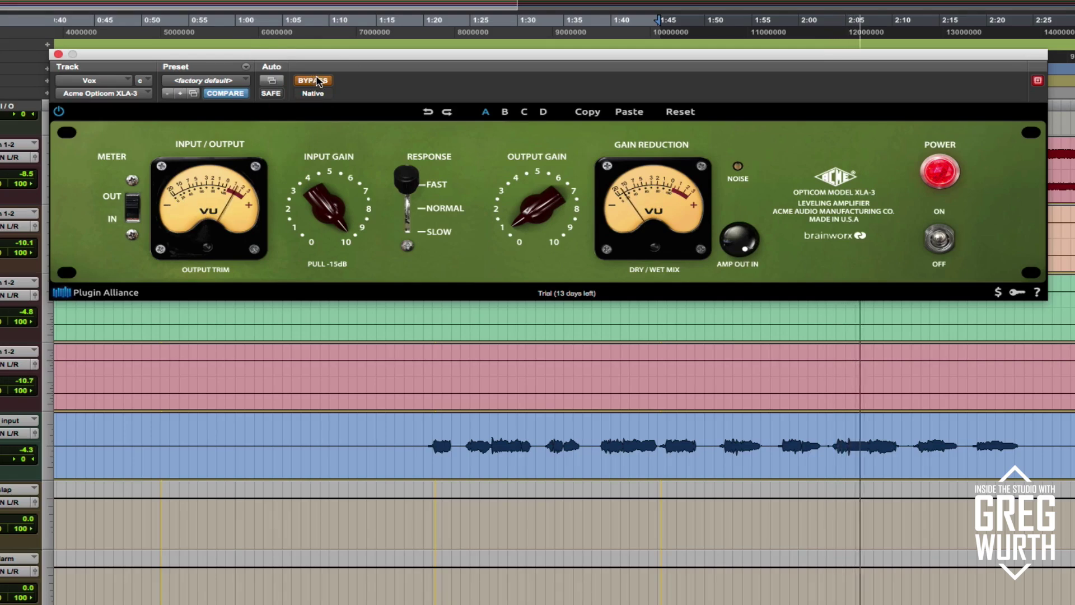
click(314, 80)
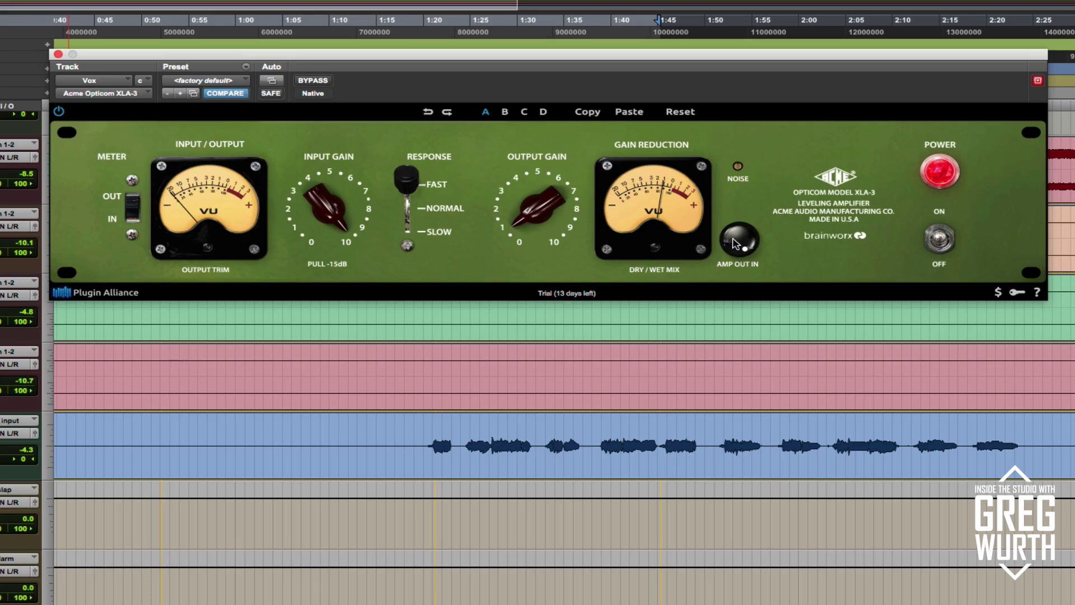
- Flip the Vox XLA-3's AMP OUT/IN switch to its other position
click(756, 238)
click(747, 266)
- Raise the Vox XLA-3 noise level from -82.9 dB to -72.0 dB and verify the read-out
click(749, 107)
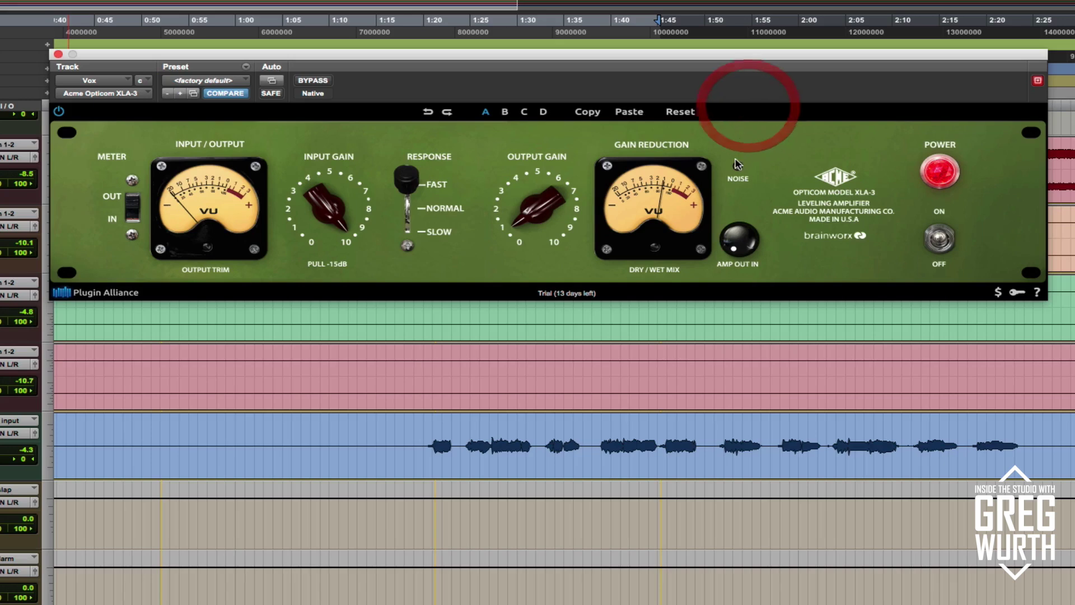
click(738, 167)
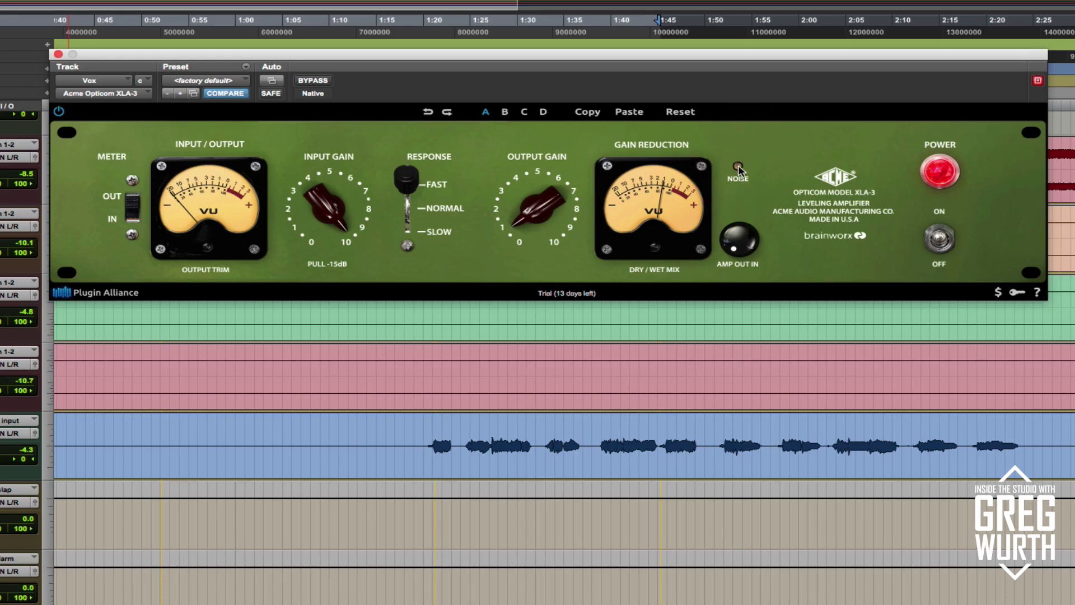
click(727, 190)
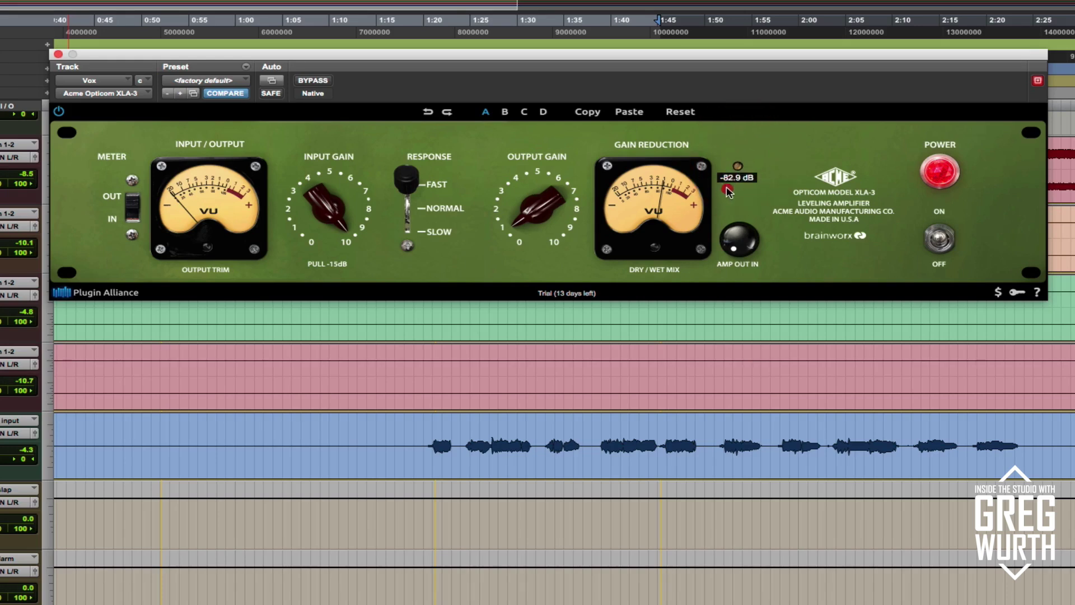
click(710, 246)
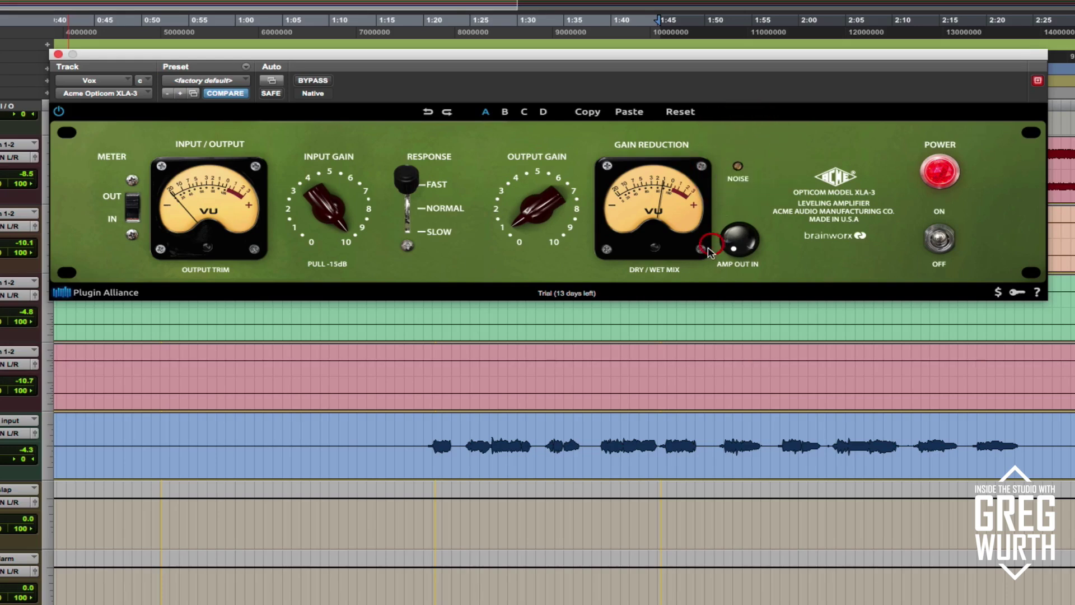
drag(738, 166, 757, 105)
click(744, 109)
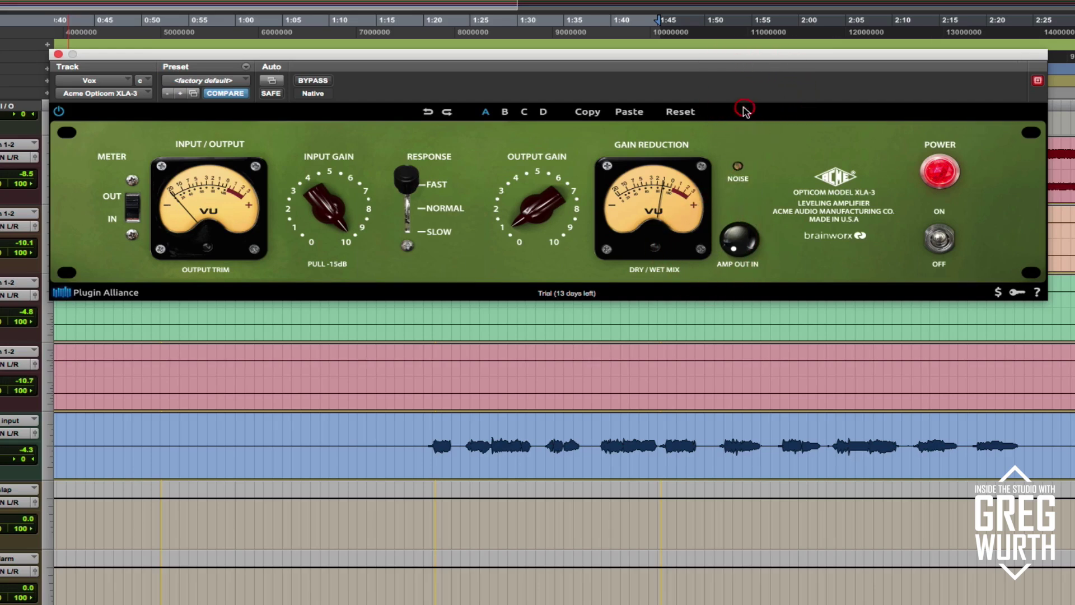
click(738, 167)
click(707, 301)
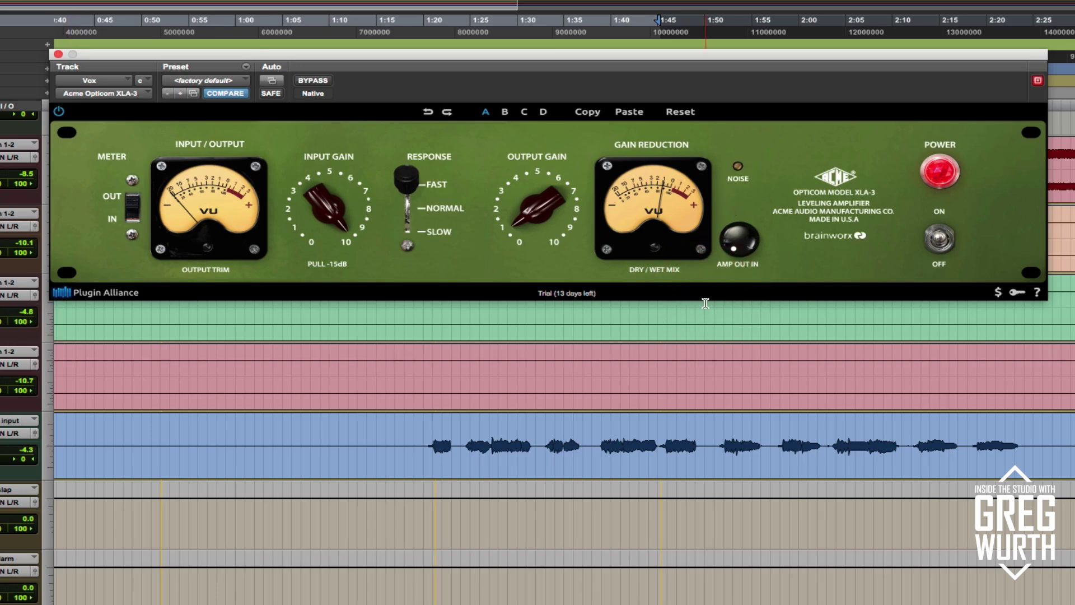